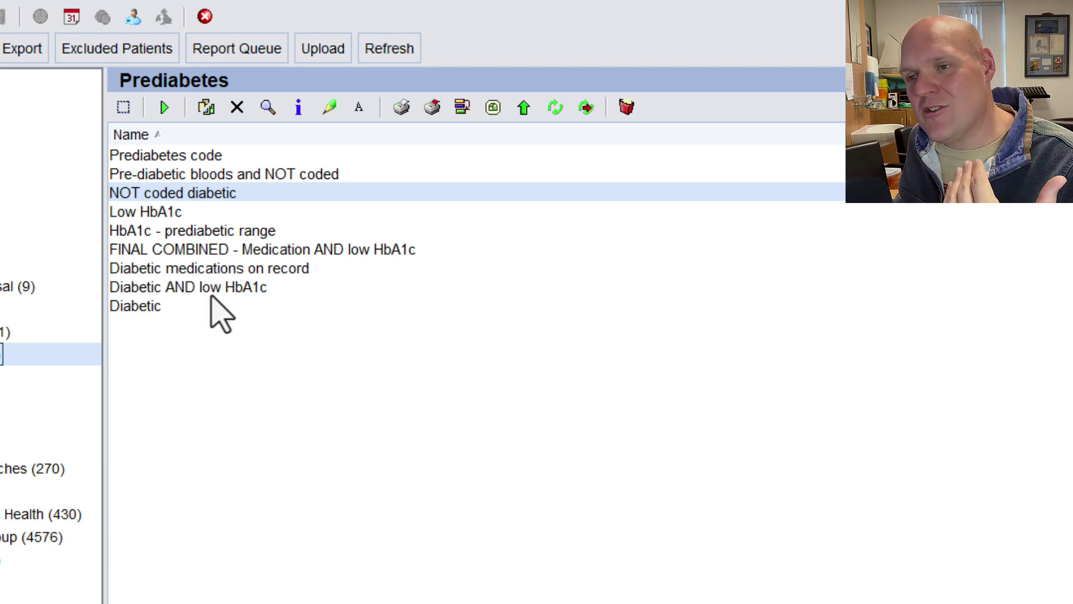
Review the Low HbA1c report's pathology/radiology criteria and close it without changes.
{"action": "left_click", "coordinate": [218, 213]}
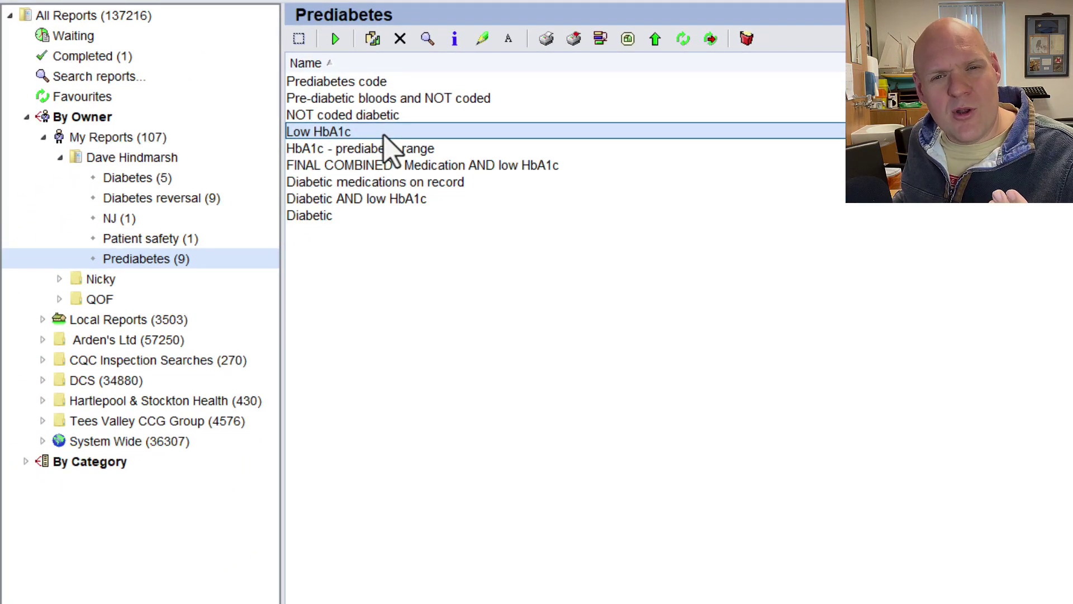
{"action": "right_click", "coordinate": [383, 135]}
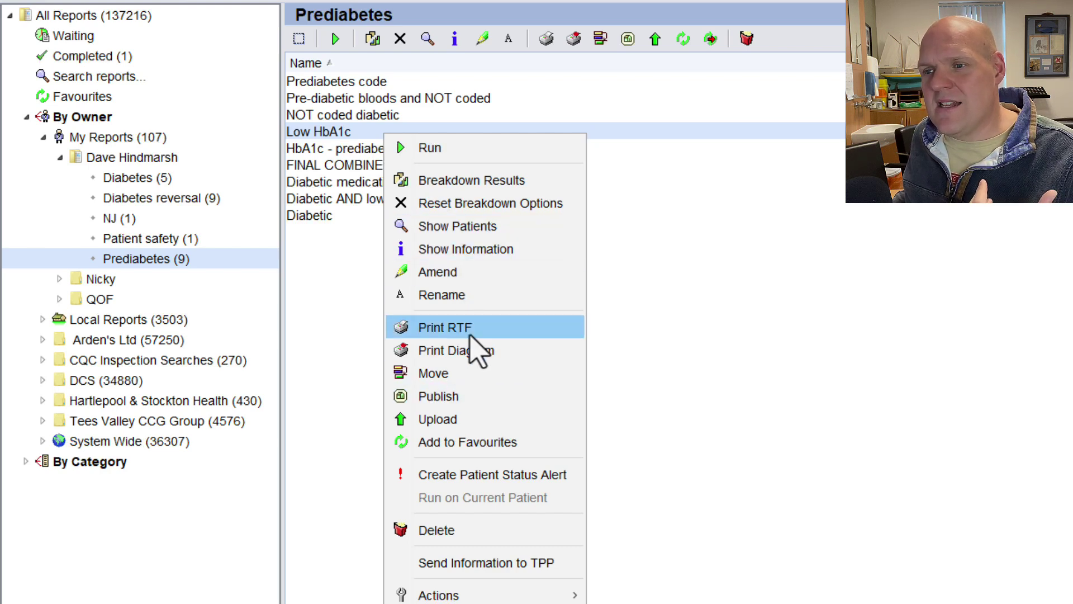
{"action": "left_click", "coordinate": [462, 274]}
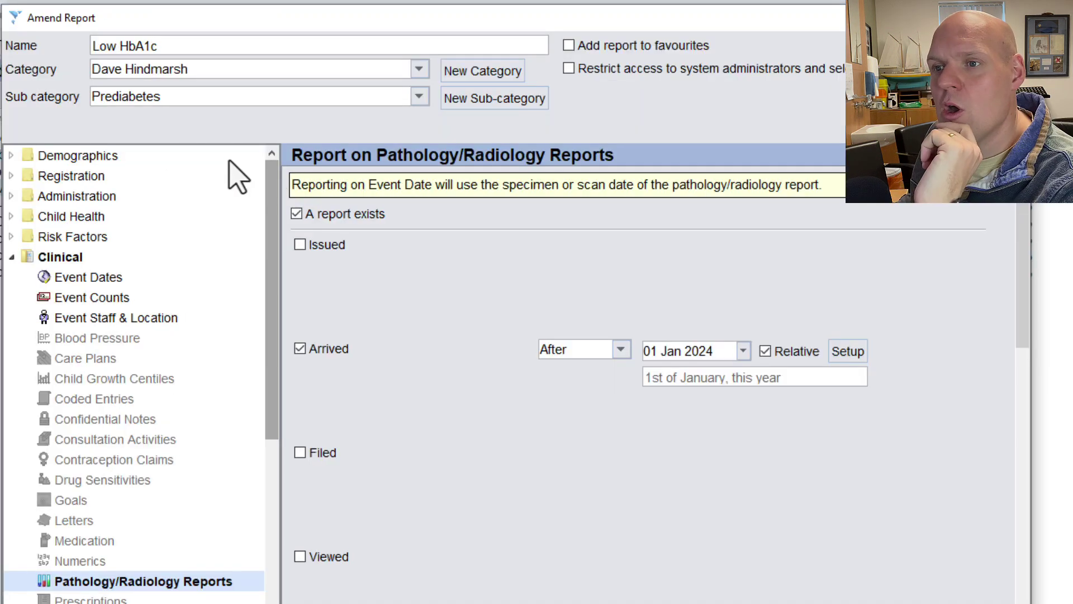
{"action": "left_click", "coordinate": [62, 257]}
{"action": "left_click", "coordinate": [147, 581]}
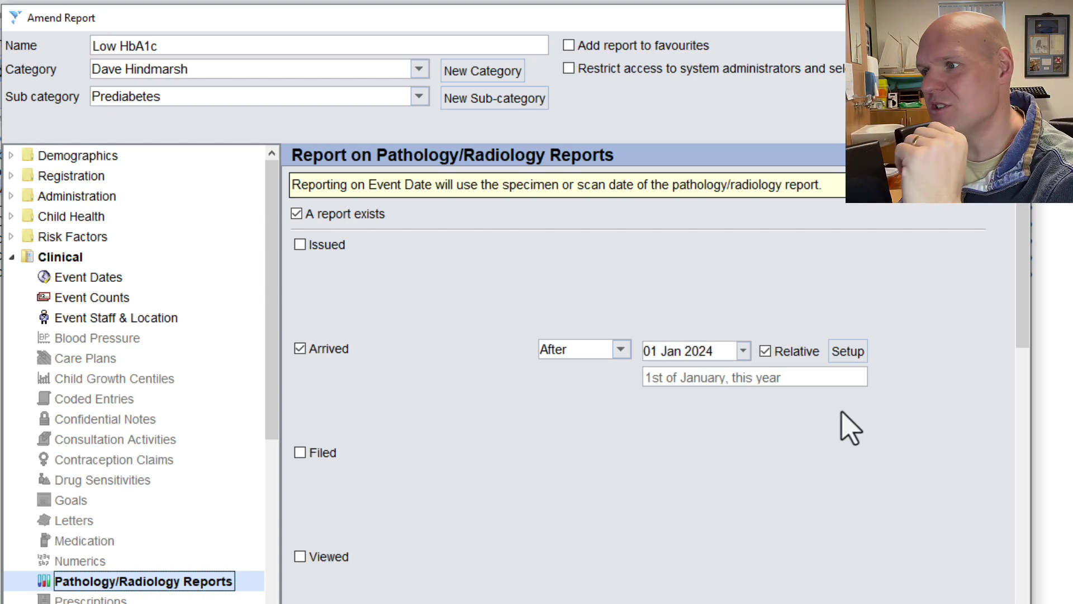
{"action": "scroll", "coordinate": [779, 426], "scroll_direction": "down", "scroll_amount": 15}
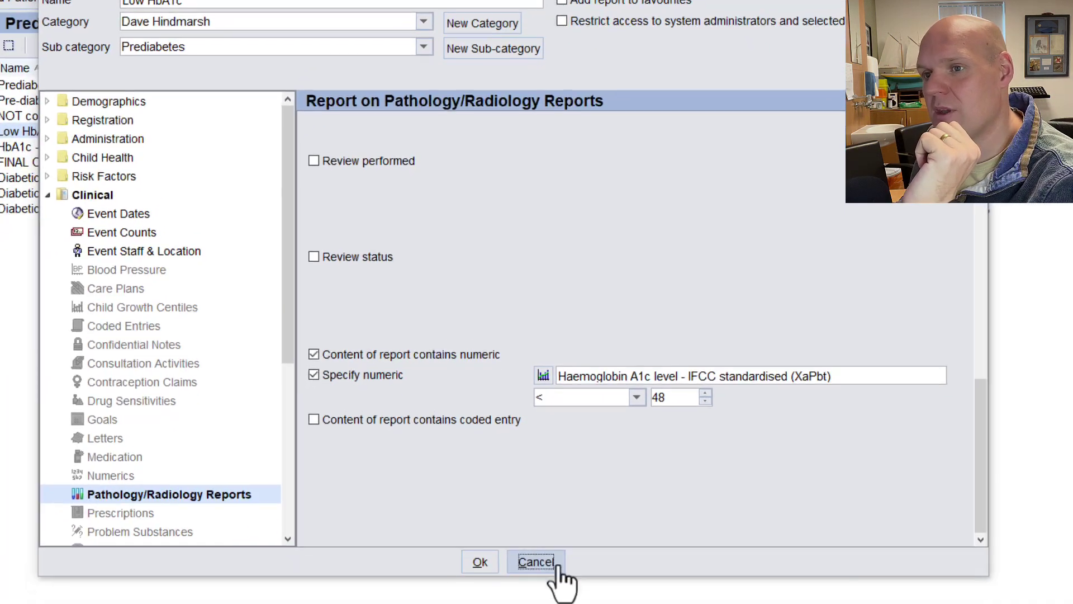
{"action": "left_click", "coordinate": [533, 560]}
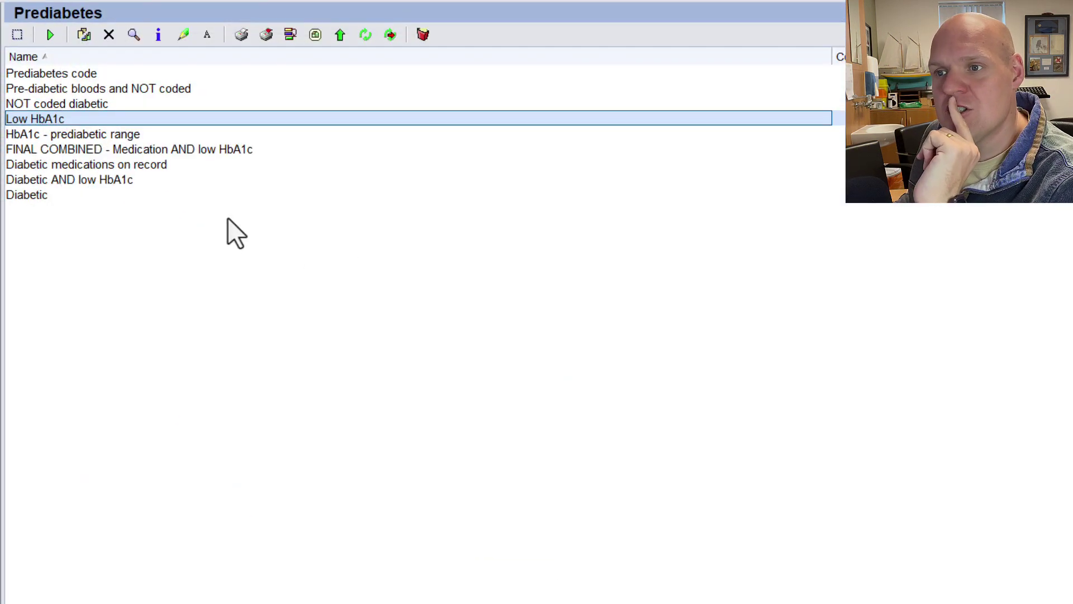
Inspect the HbA1c - prediabetic range report's pathology criteria, keeping its 'between' comparison unchanged.
{"action": "right_click", "coordinate": [105, 138]}
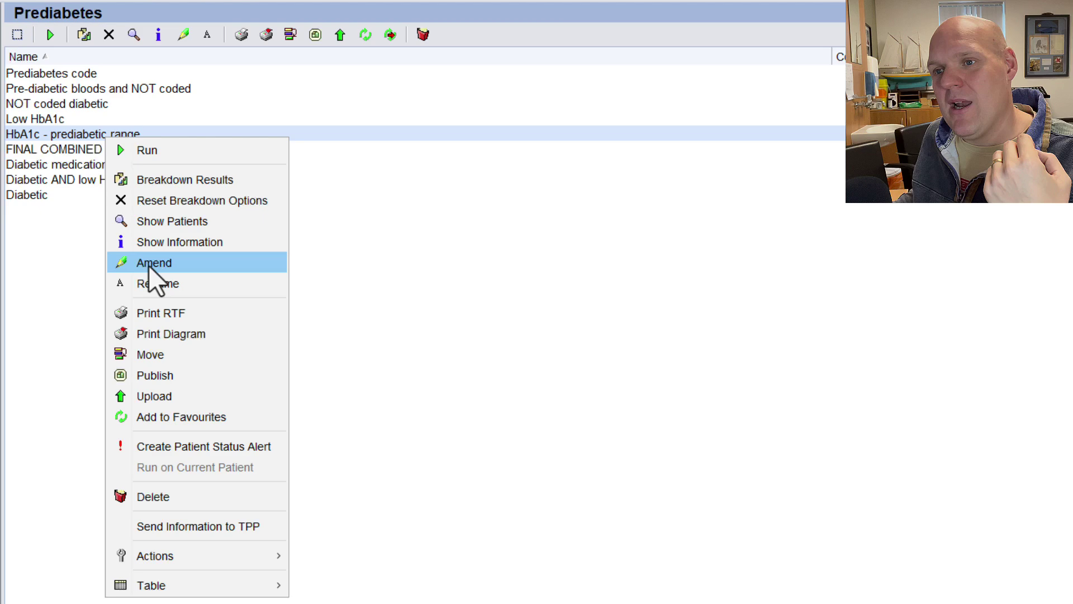
{"action": "left_click", "coordinate": [149, 264]}
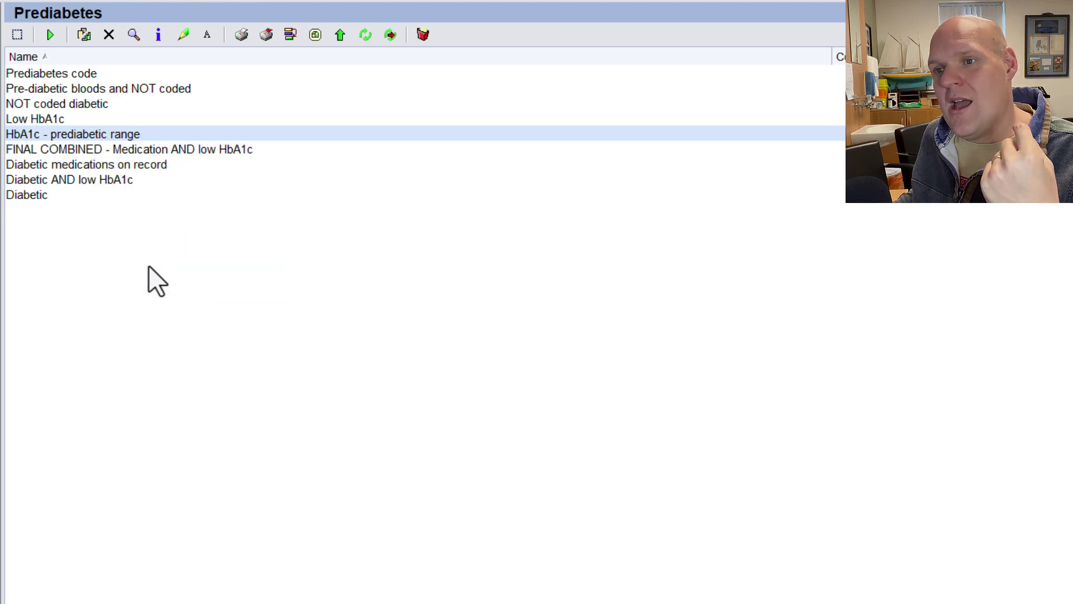
{"action": "left_click", "coordinate": [117, 184]}
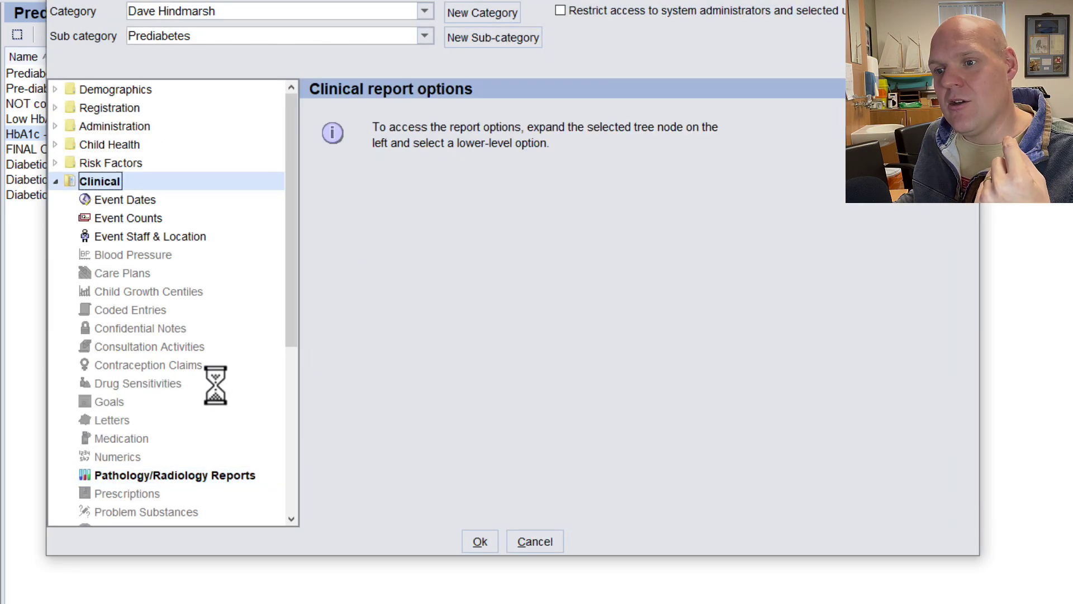
{"action": "left_click", "coordinate": [192, 476]}
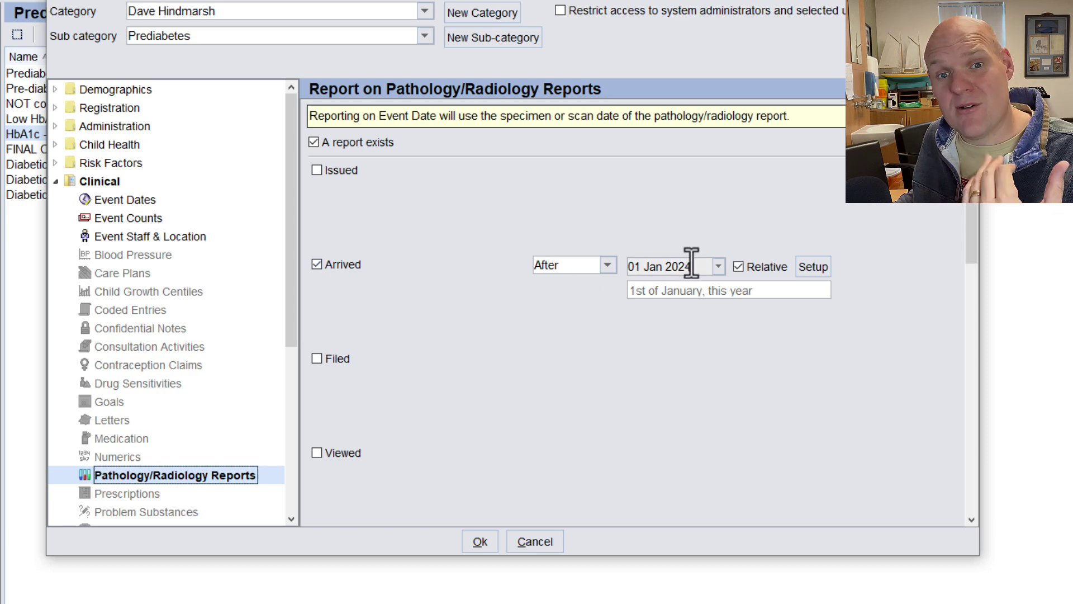
{"action": "left_click_drag", "start_coordinate": [968, 206], "coordinate": [965, 330]}
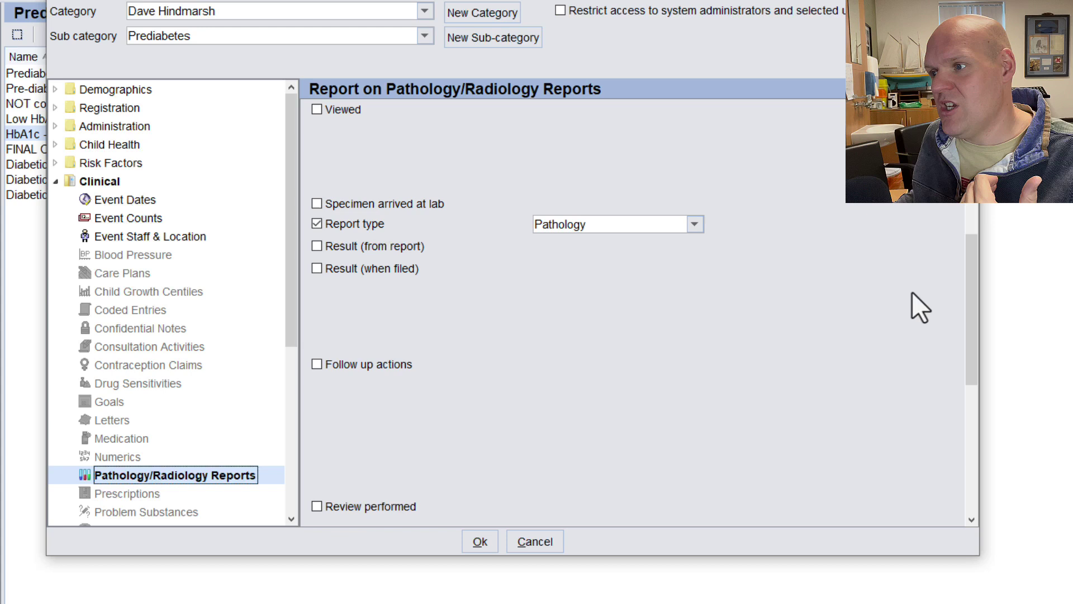
{"action": "left_click_drag", "start_coordinate": [967, 263], "coordinate": [965, 398]}
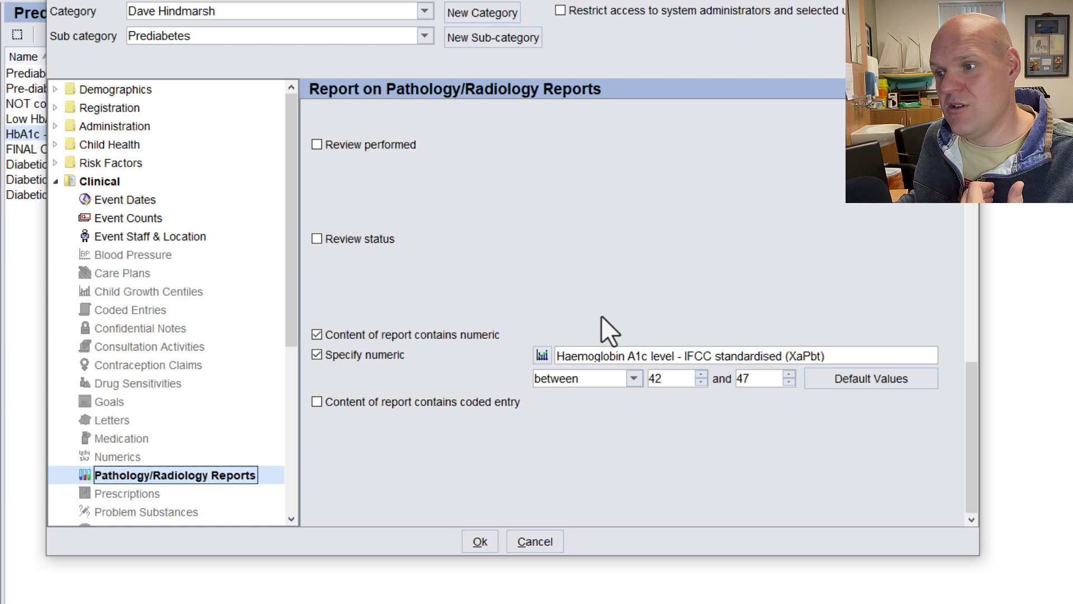
{"action": "left_click", "coordinate": [584, 378]}
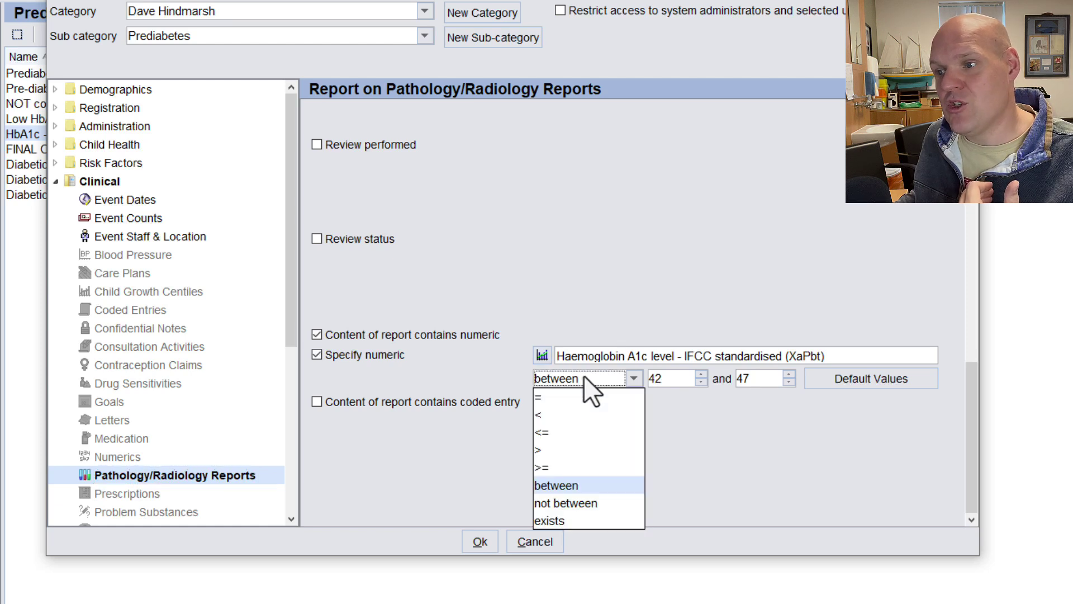
{"action": "left_click", "coordinate": [589, 487]}
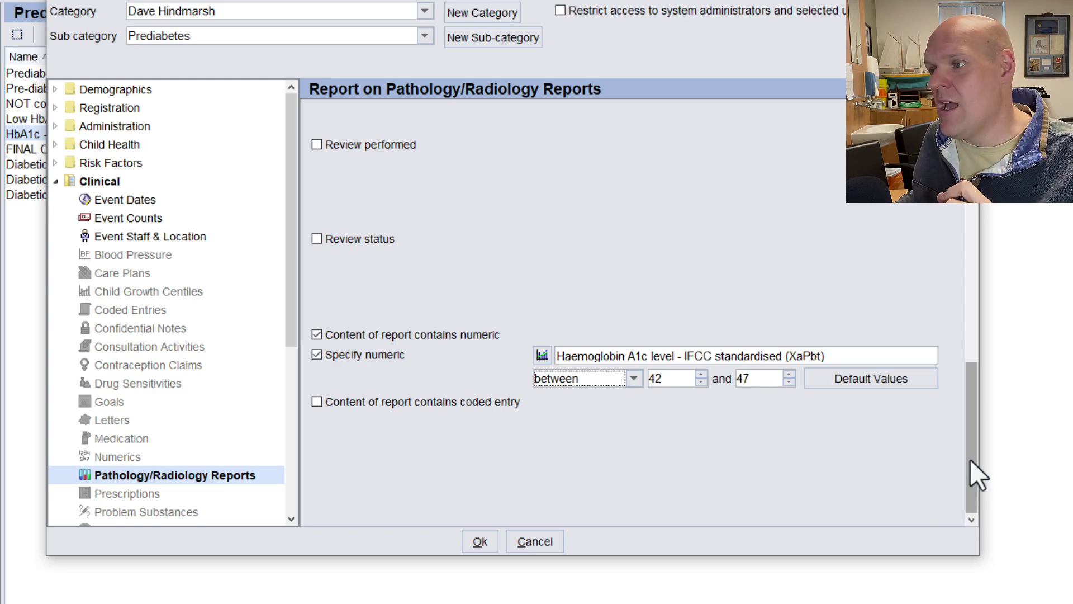
{"action": "left_click_drag", "start_coordinate": [971, 458], "coordinate": [969, 207]}
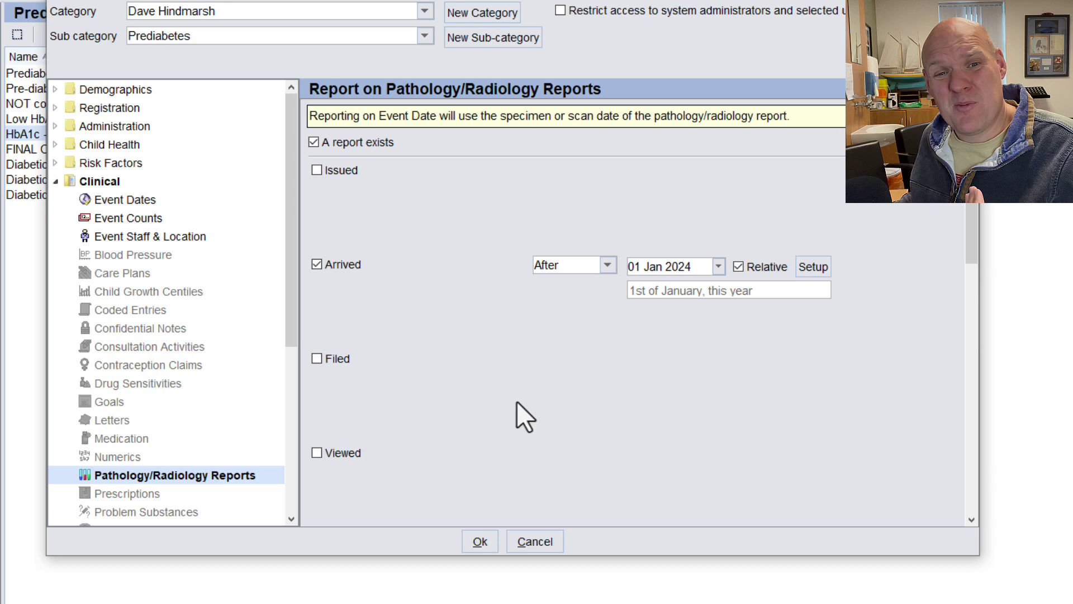
{"action": "left_click", "coordinate": [480, 541]}
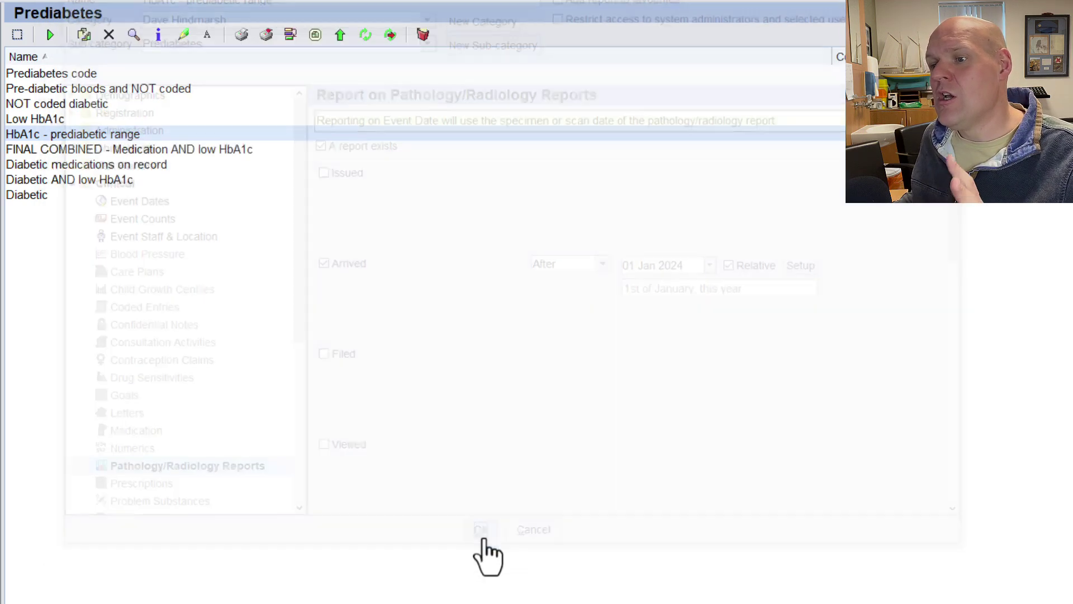
Check the Prediabetes code and Diabetic reports' criteria without changing them.
{"action": "left_click", "coordinate": [51, 71]}
{"action": "right_click", "coordinate": [52, 71]}
{"action": "left_click", "coordinate": [105, 194]}
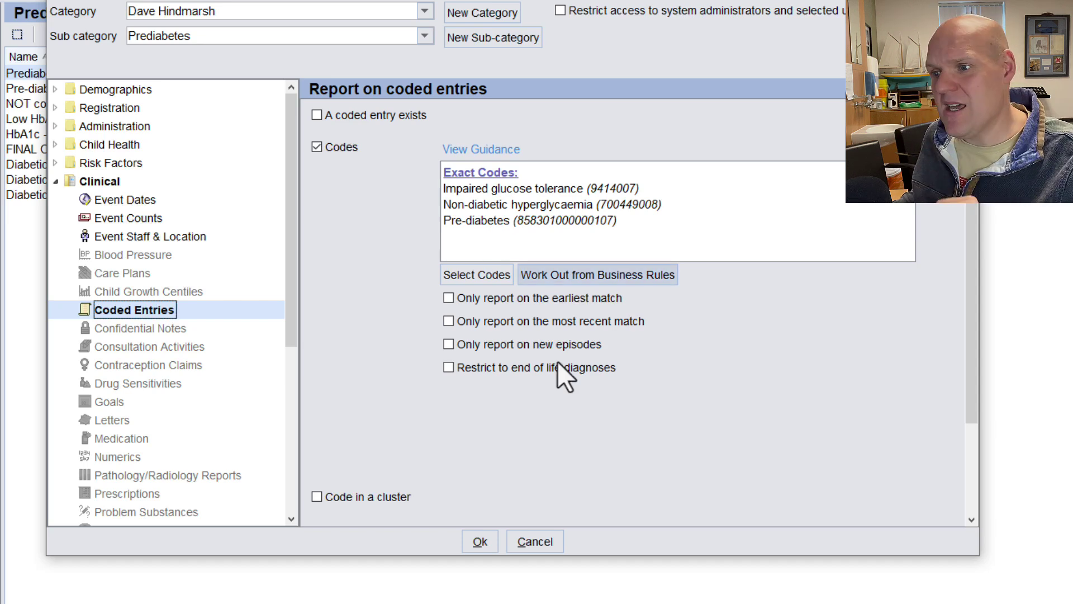
{"action": "left_click", "coordinate": [535, 541]}
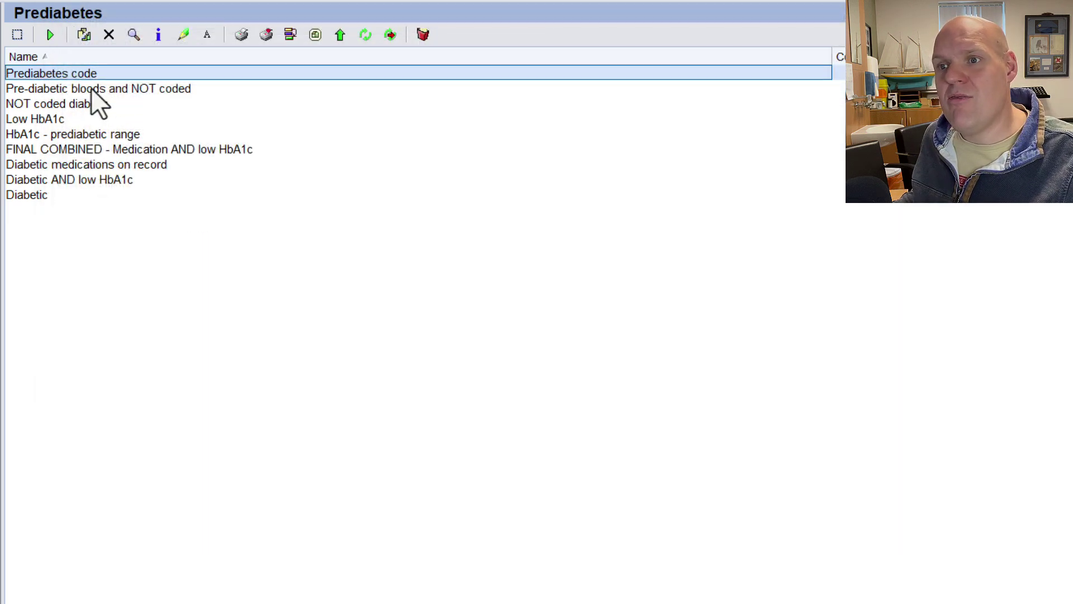
{"action": "left_click", "coordinate": [120, 92]}
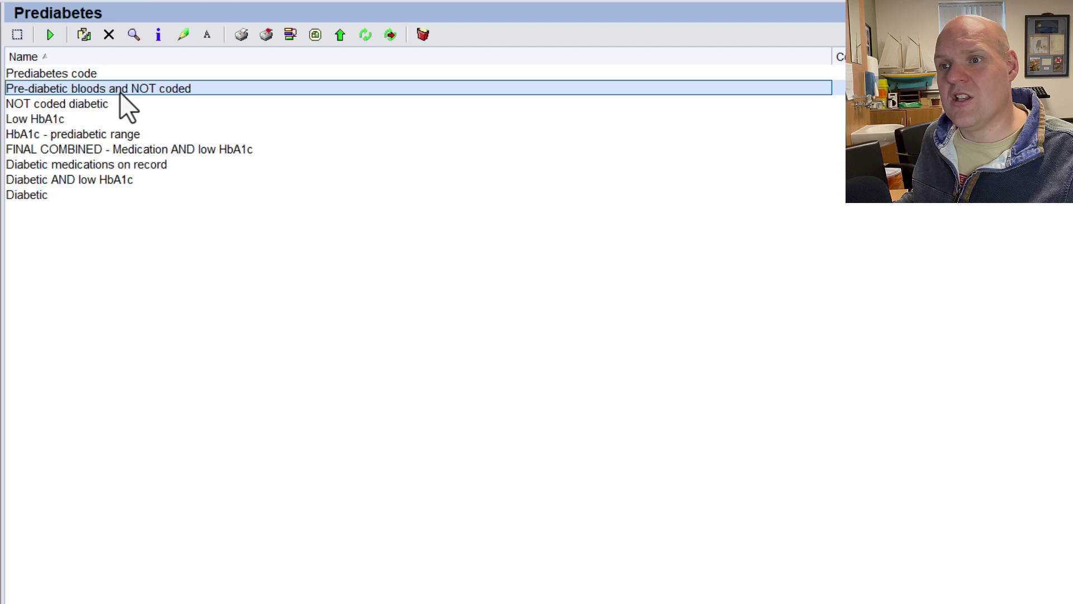
{"action": "left_click", "coordinate": [36, 197]}
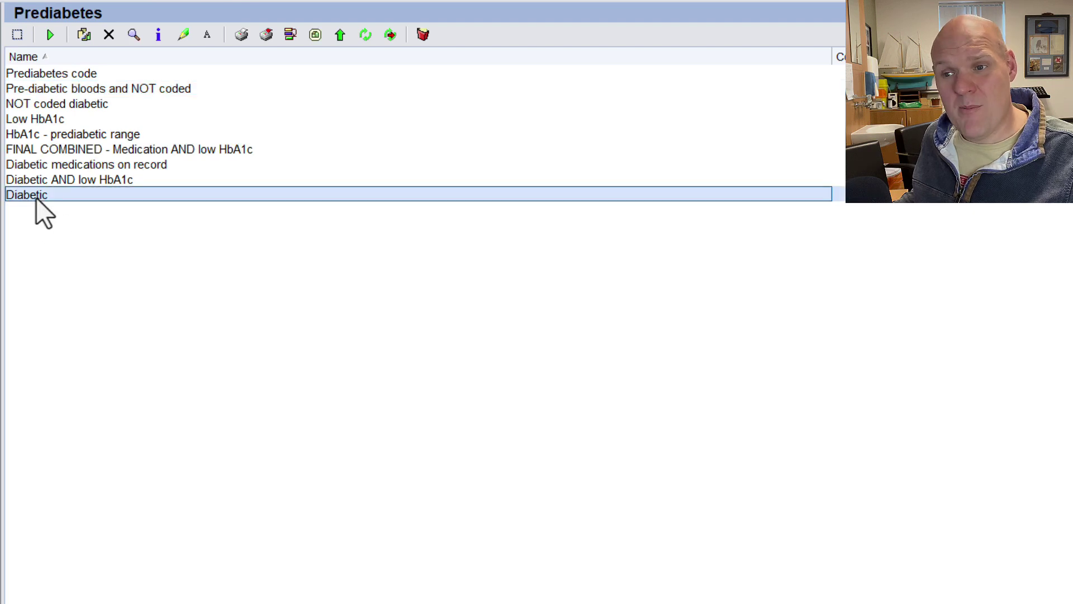
{"action": "right_click", "coordinate": [36, 197]}
{"action": "left_click", "coordinate": [110, 329]}
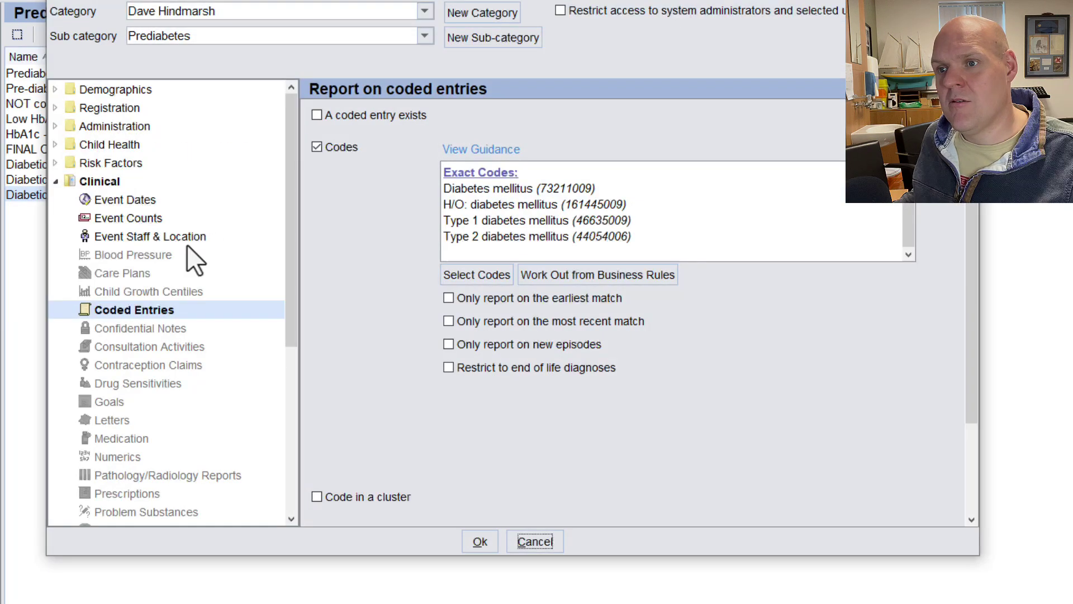
{"action": "left_click", "coordinate": [135, 309]}
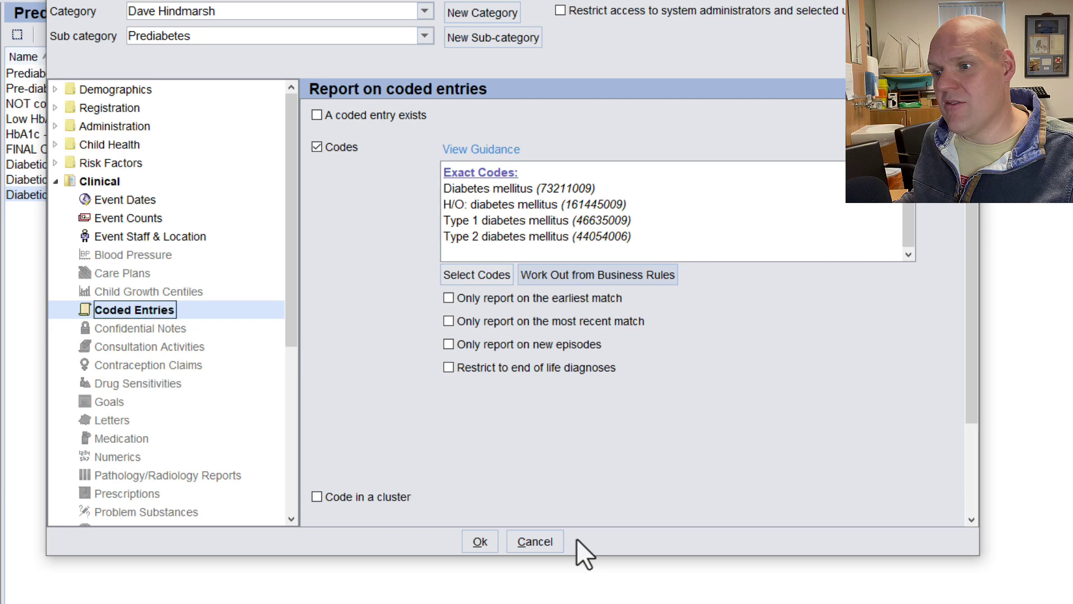
{"action": "left_click", "coordinate": [554, 543]}
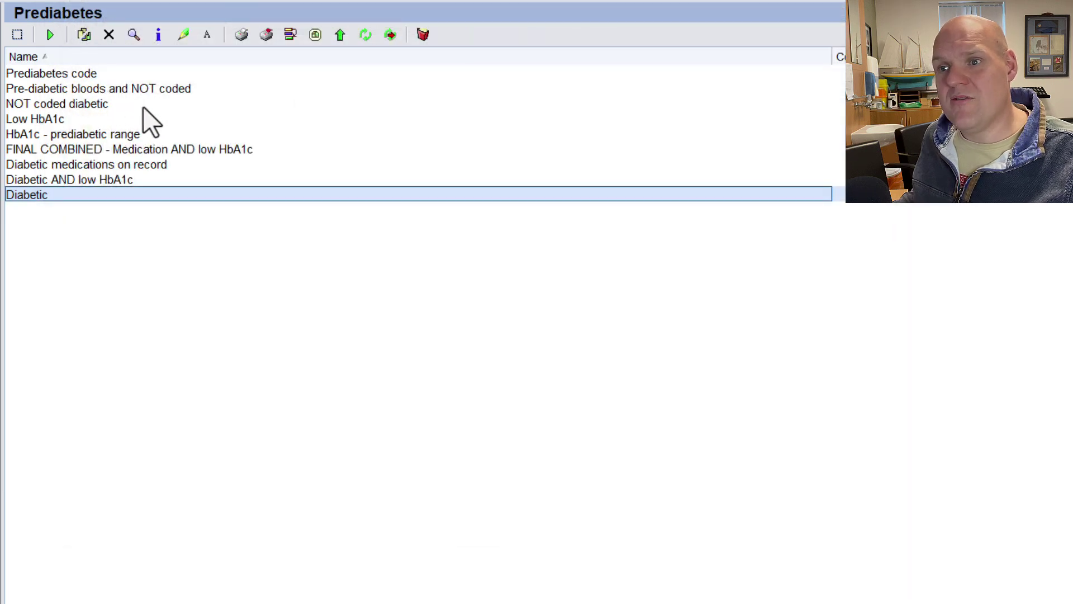
Review the join definitions of the NOT coded diabetic and Pre-diabetic bloods and NOT coded reports.
{"action": "right_click", "coordinate": [102, 106]}
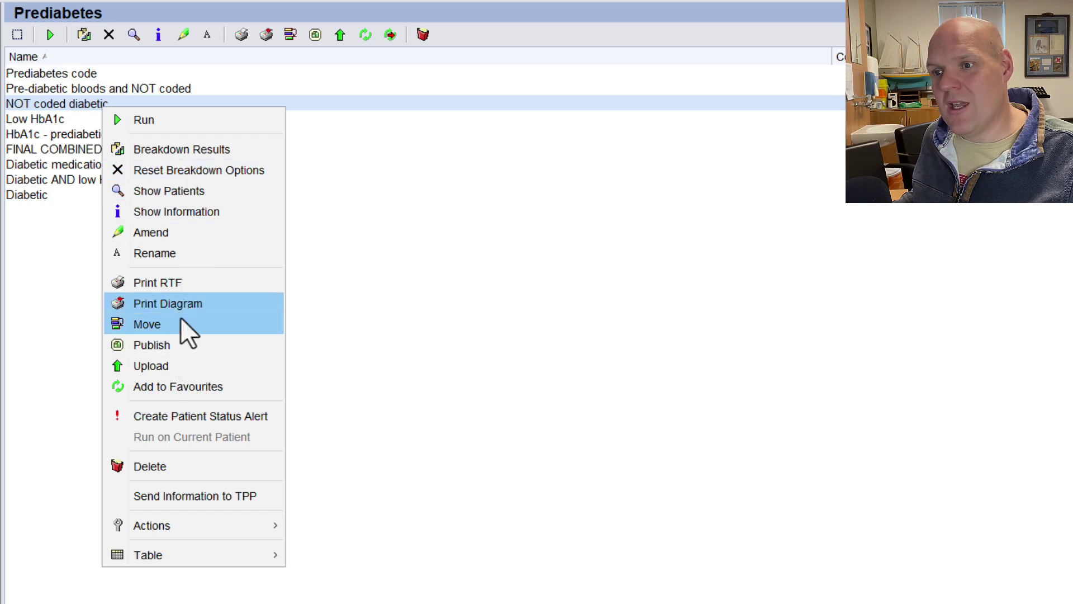
{"action": "left_click", "coordinate": [165, 233]}
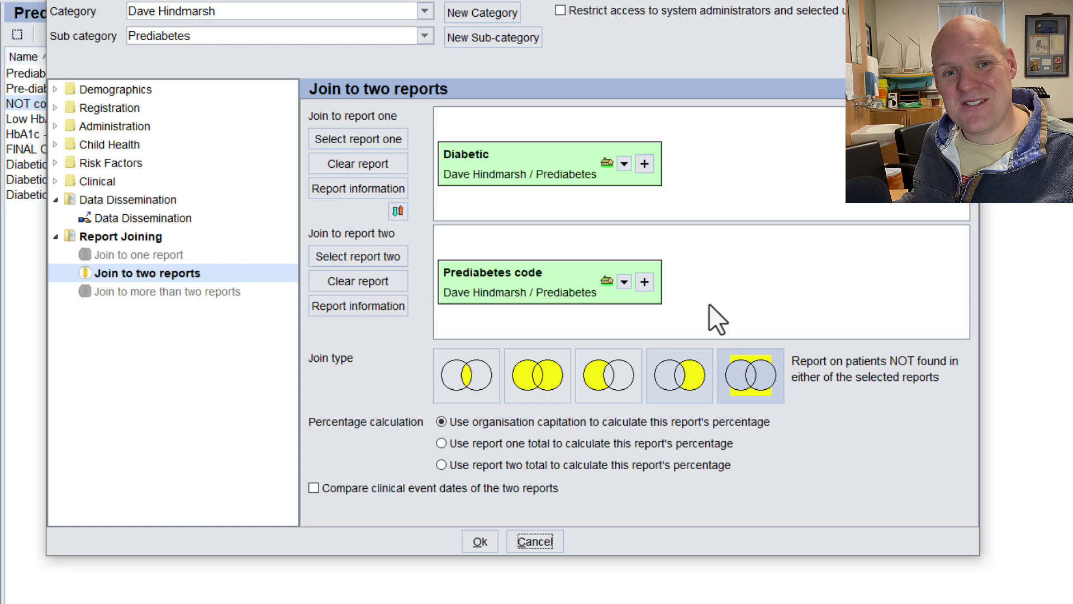
{"action": "left_click", "coordinate": [535, 542]}
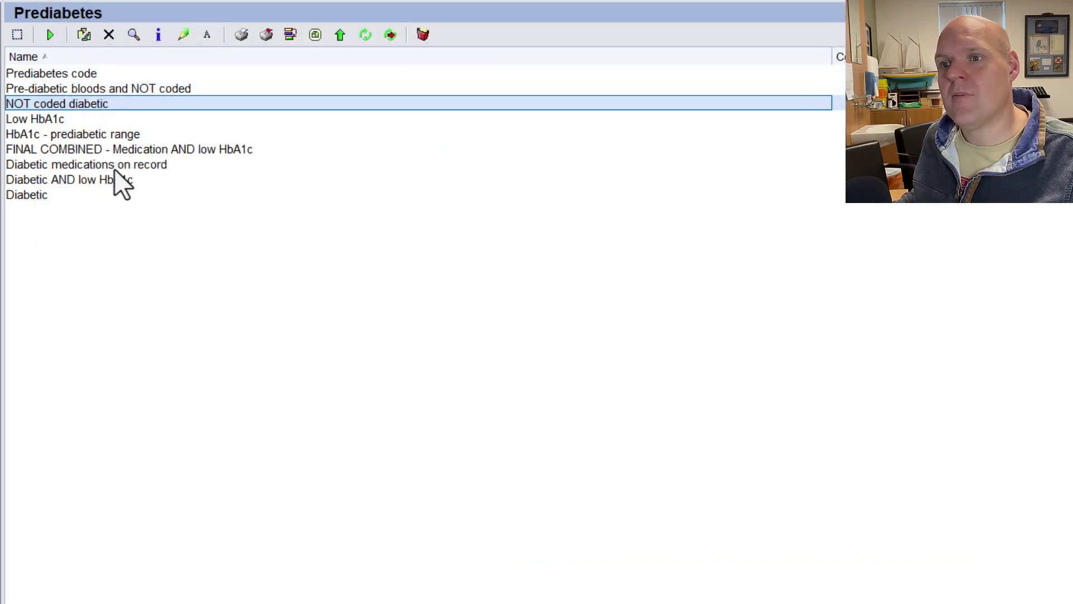
{"action": "left_click", "coordinate": [50, 89]}
{"action": "right_click", "coordinate": [50, 88]}
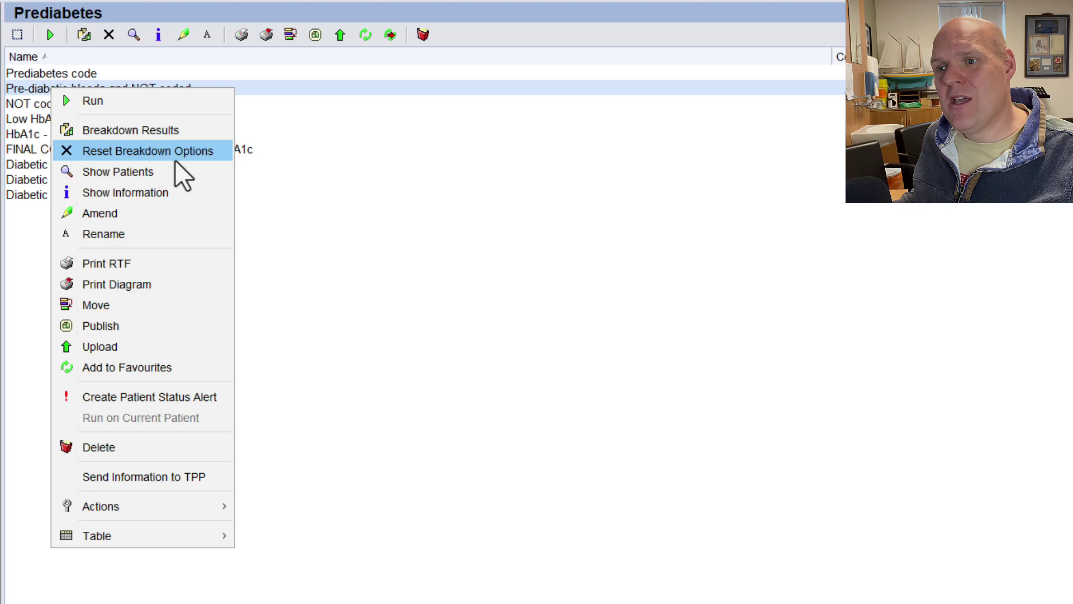
{"action": "left_click", "coordinate": [135, 212]}
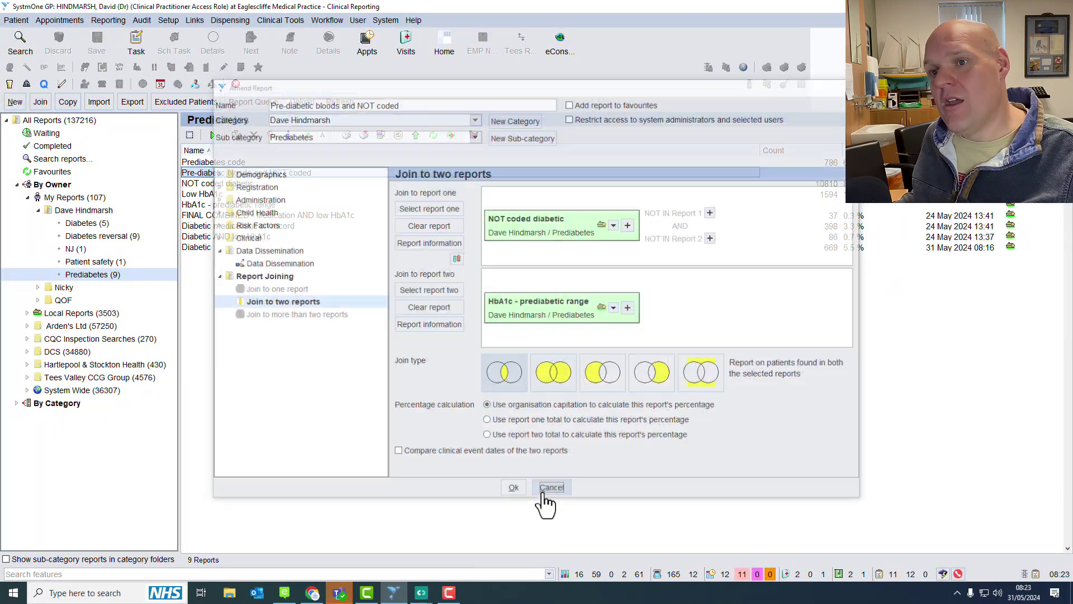
{"action": "left_click", "coordinate": [551, 490]}
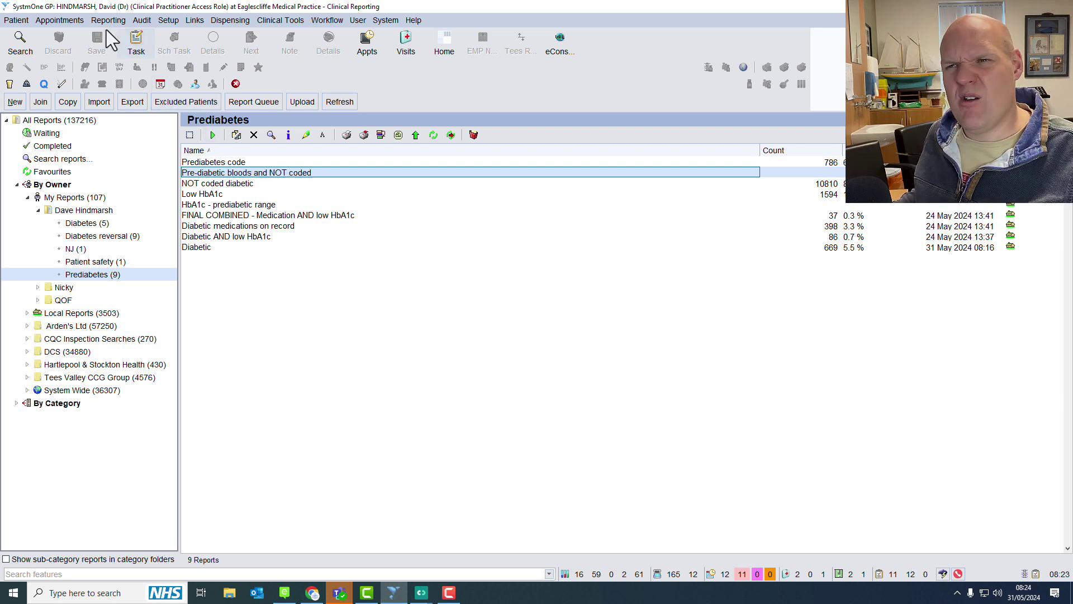
Open the Protocols list from Setup > Workflow Support > Protocols.
{"action": "left_click", "coordinate": [158, 23]}
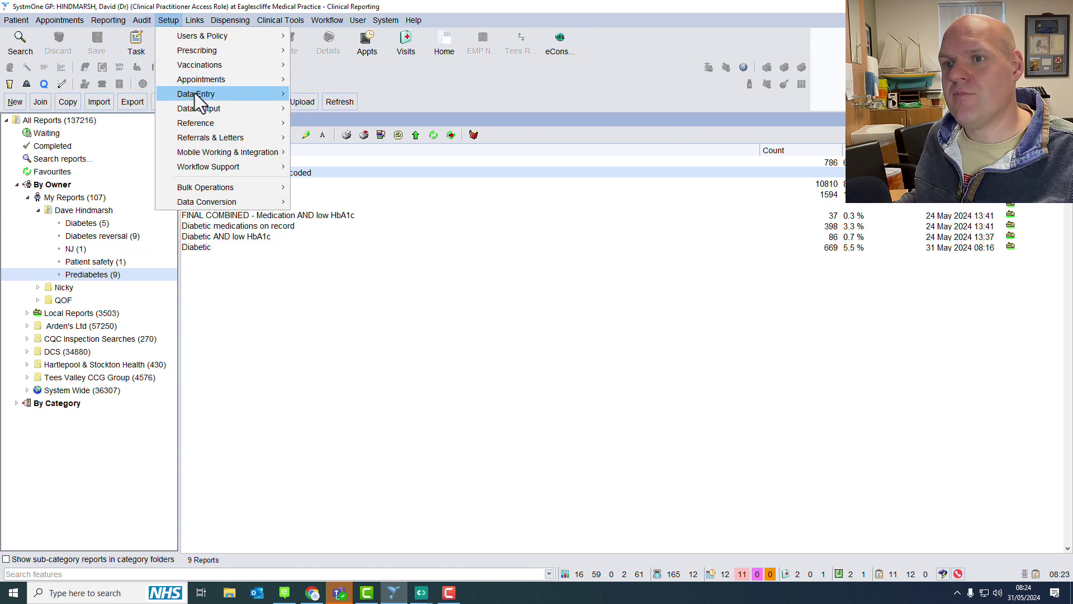
{"action": "mouse_move", "coordinate": [225, 171]}
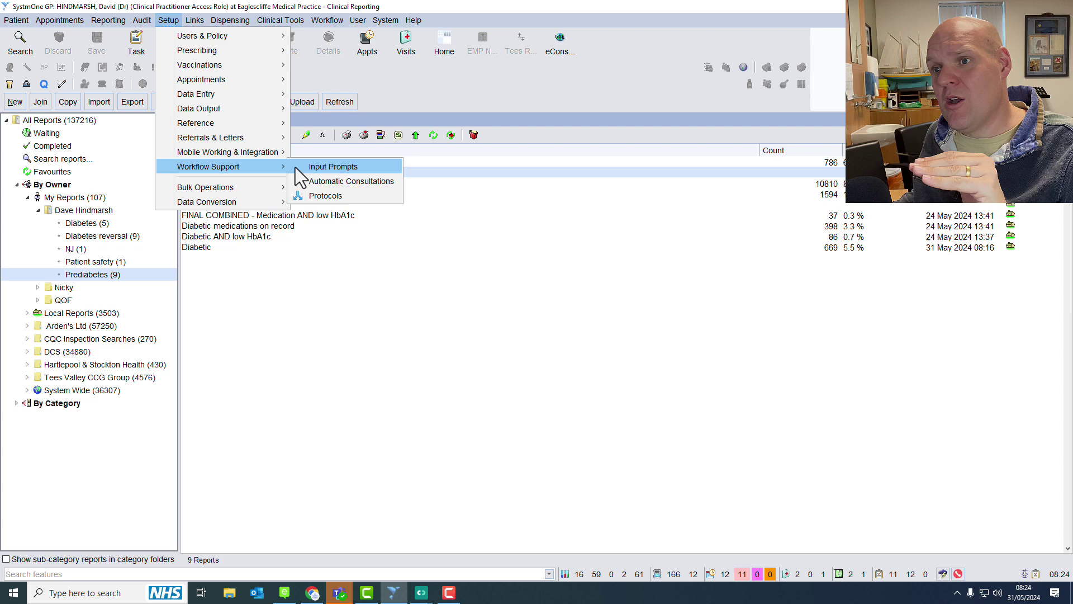
{"action": "left_click", "coordinate": [324, 196]}
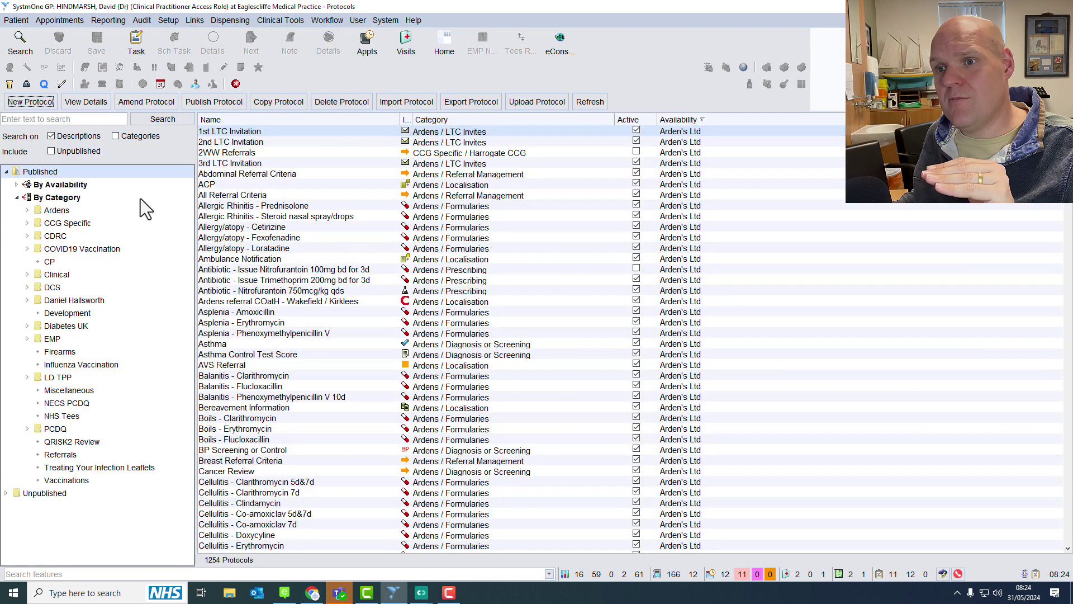
Search protocols for 'pre-dia' and amend the Pre-diabetes (Ardens) protocol.
{"action": "left_click", "coordinate": [54, 120]}
{"action": "type", "text": "pre-dia"}
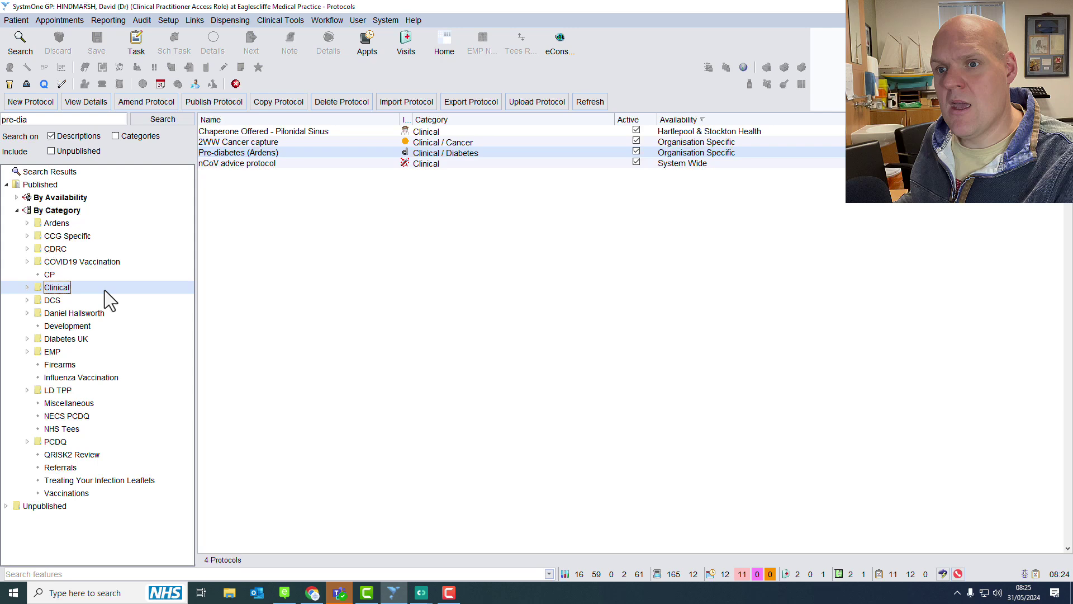
{"action": "left_click", "coordinate": [232, 155]}
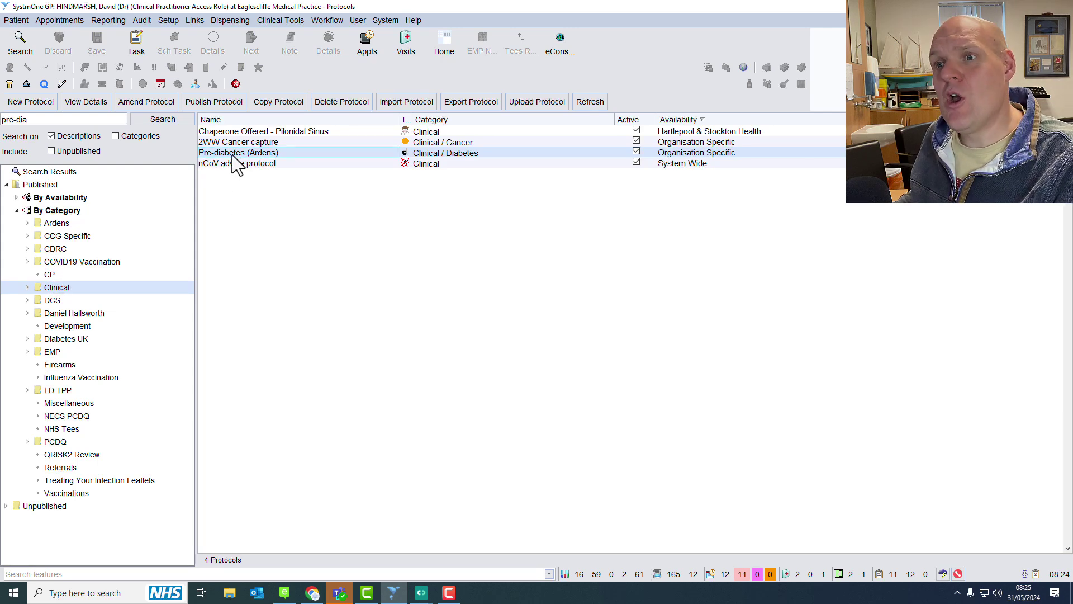
{"action": "right_click", "coordinate": [233, 156]}
{"action": "left_click", "coordinate": [263, 184]}
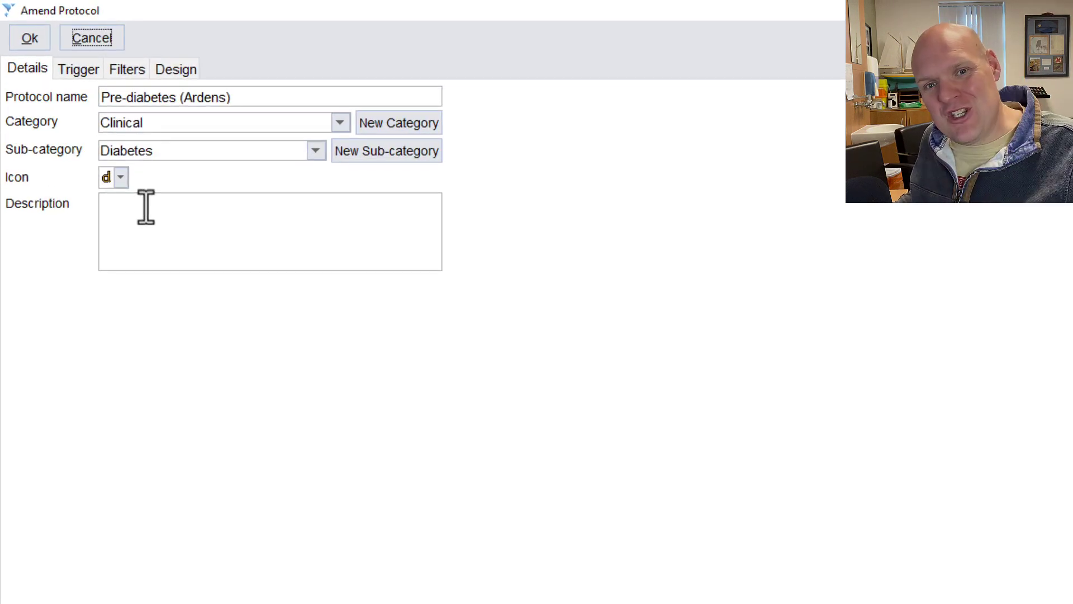
Review the protocol's trigger and filters, then view its design flow.
{"action": "left_click", "coordinate": [96, 70]}
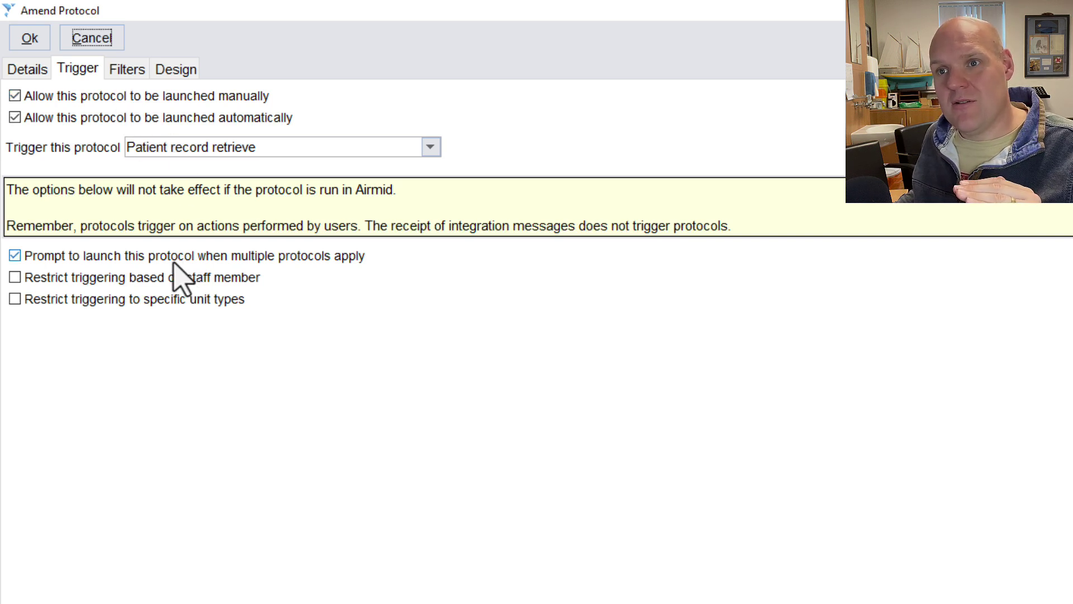
{"action": "left_click", "coordinate": [117, 70]}
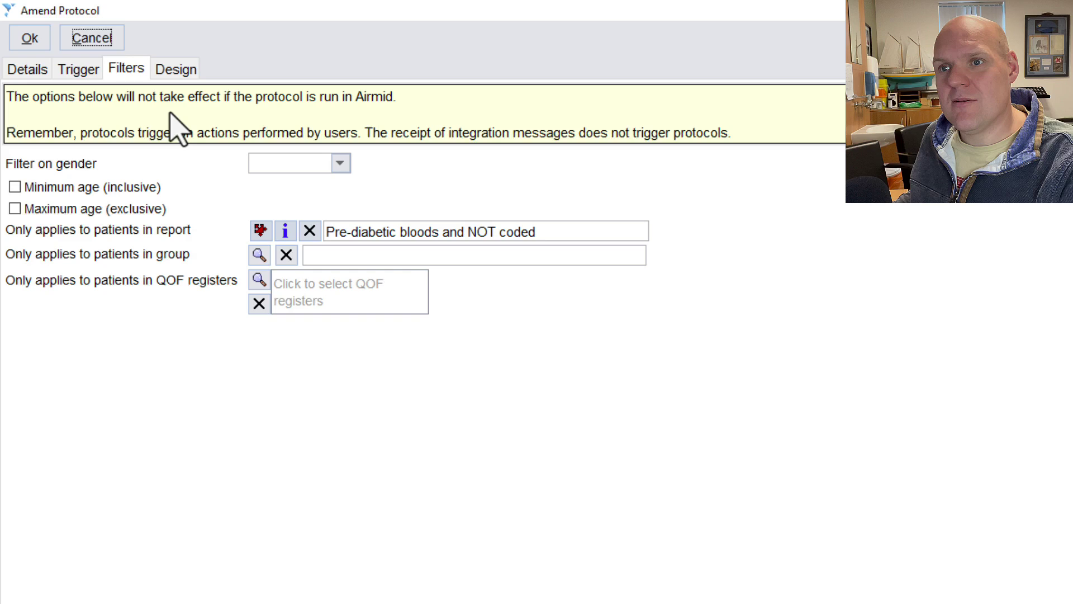
{"action": "left_click", "coordinate": [166, 74]}
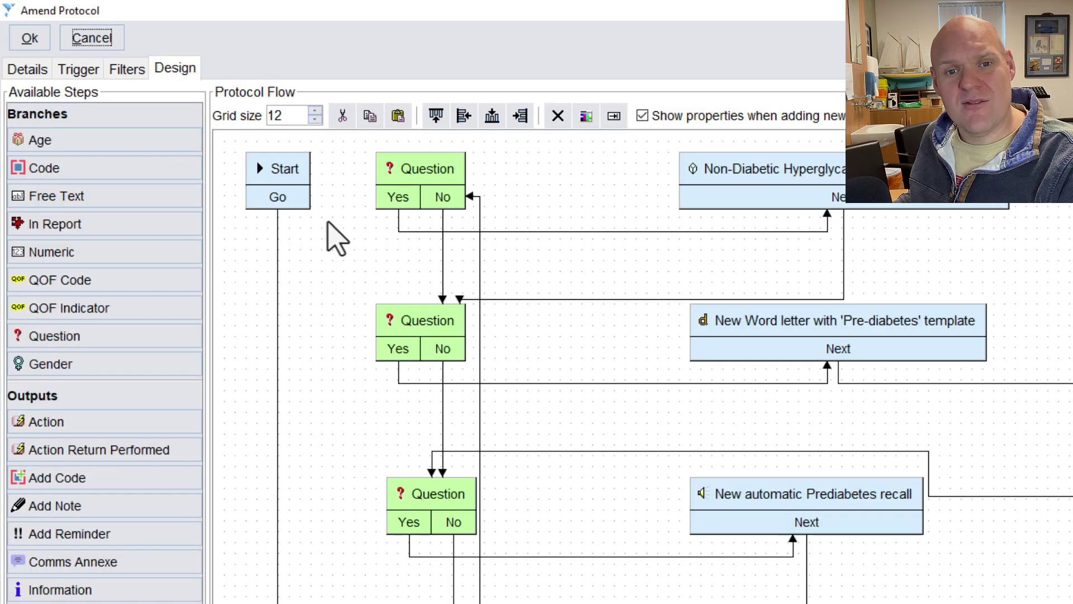
{"action": "mouse_move", "coordinate": [407, 193]}
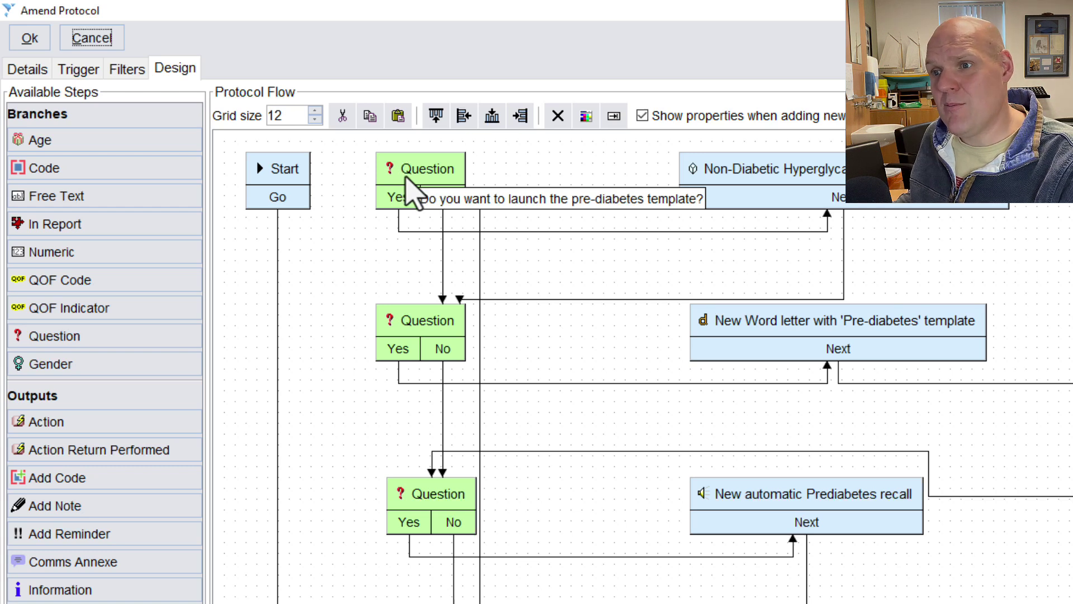
{"action": "mouse_move", "coordinate": [425, 324]}
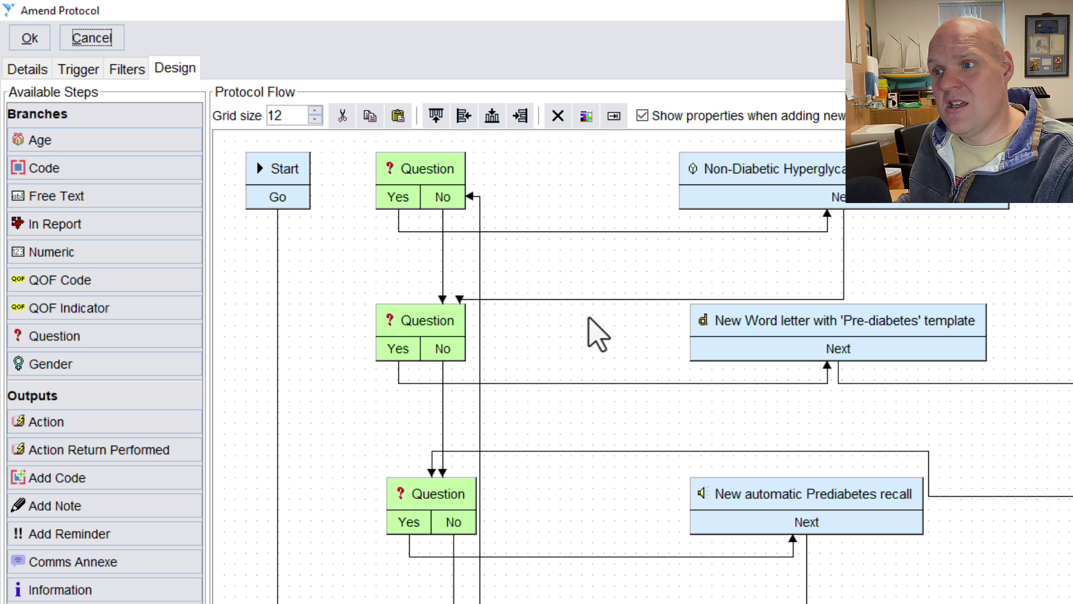
{"action": "mouse_move", "coordinate": [435, 502]}
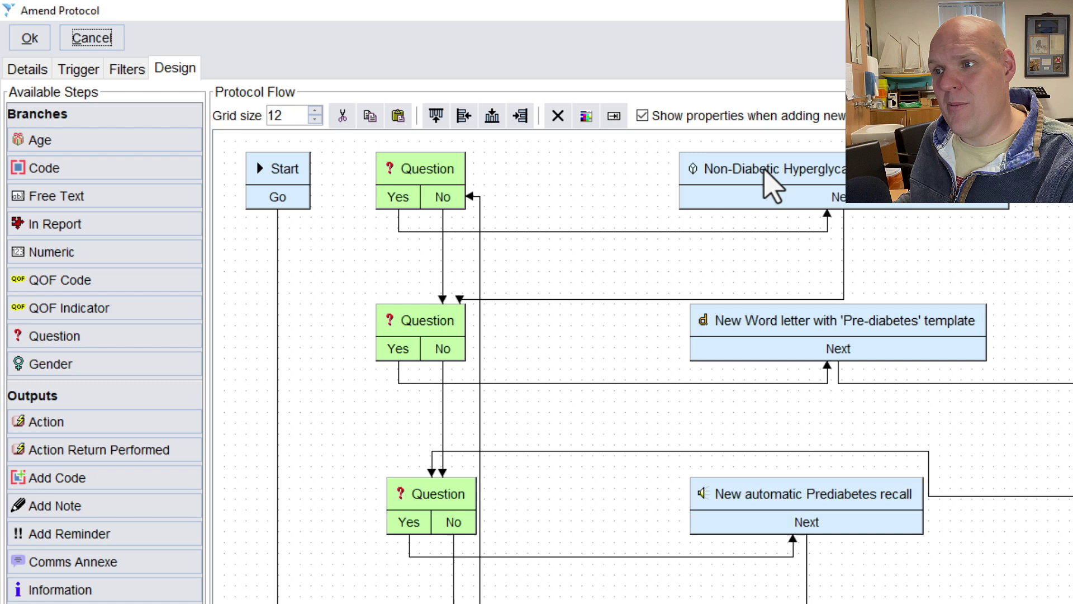
{"action": "mouse_move", "coordinate": [763, 179]}
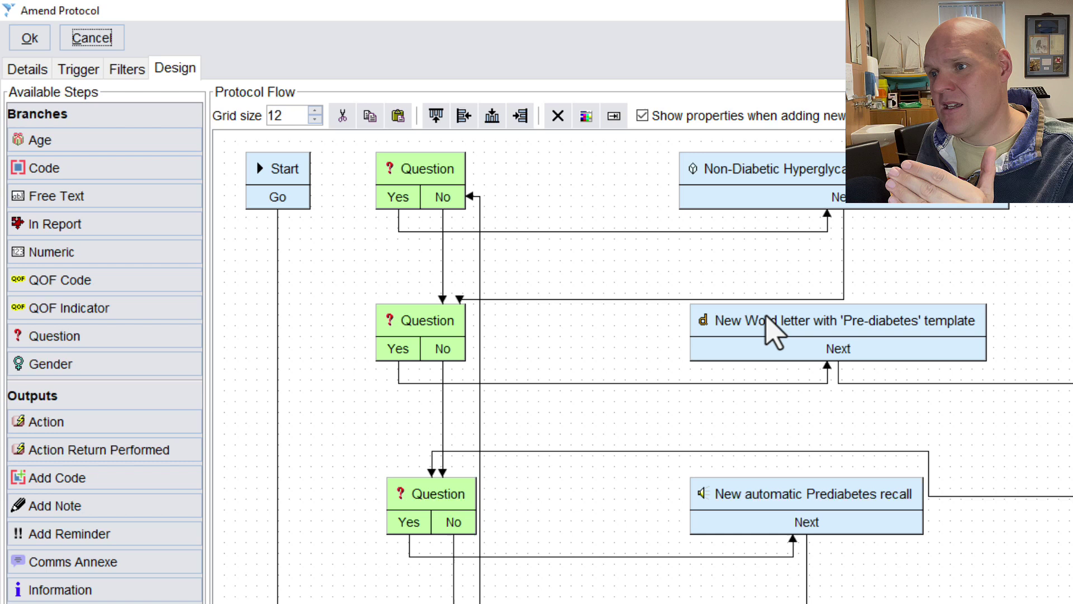
{"action": "mouse_move", "coordinate": [768, 317]}
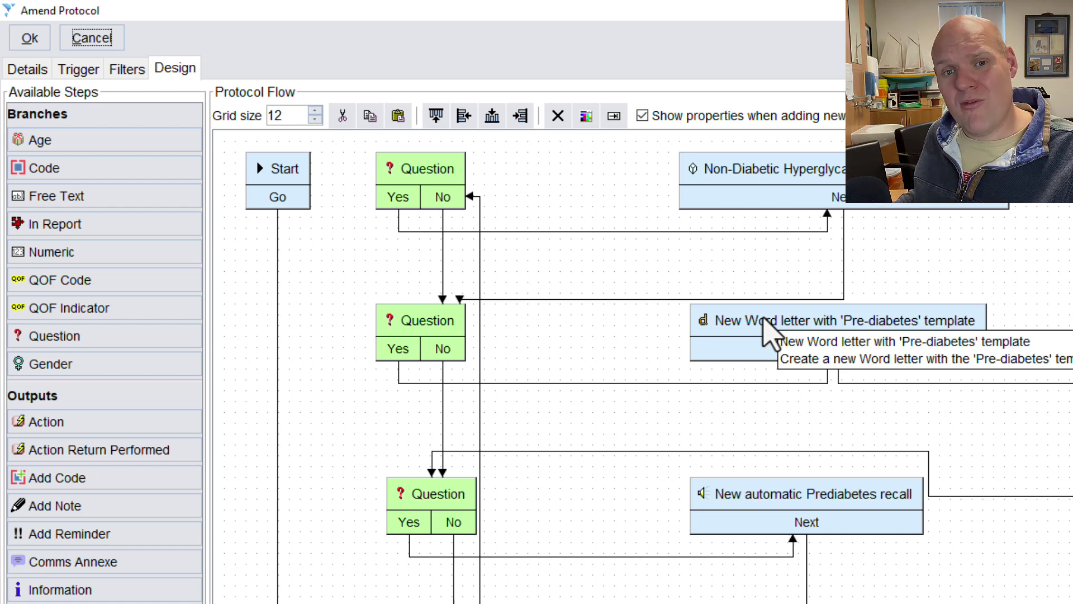
{"action": "mouse_move", "coordinate": [760, 498]}
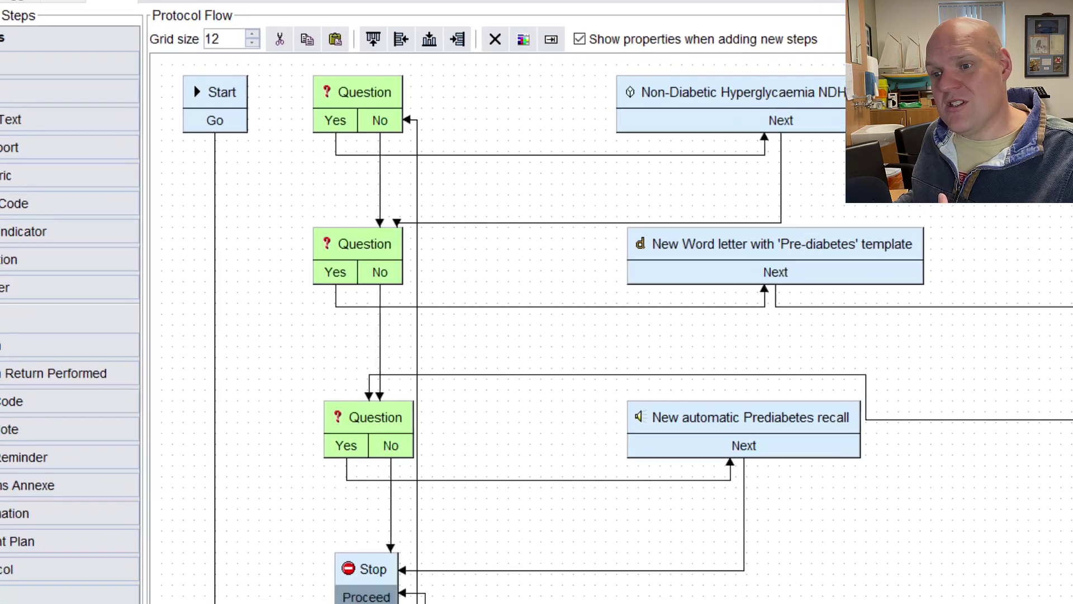
{"action": "mouse_move", "coordinate": [453, 603]}
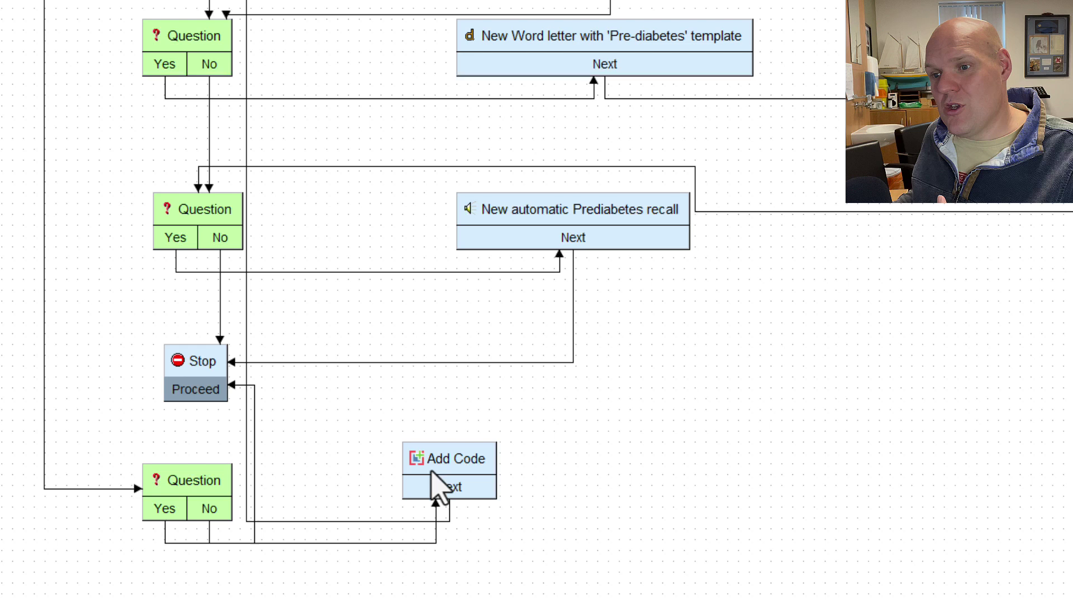
Cancel the Pre-diabetes protocol design without saving any changes.
{"action": "mouse_move", "coordinate": [434, 484]}
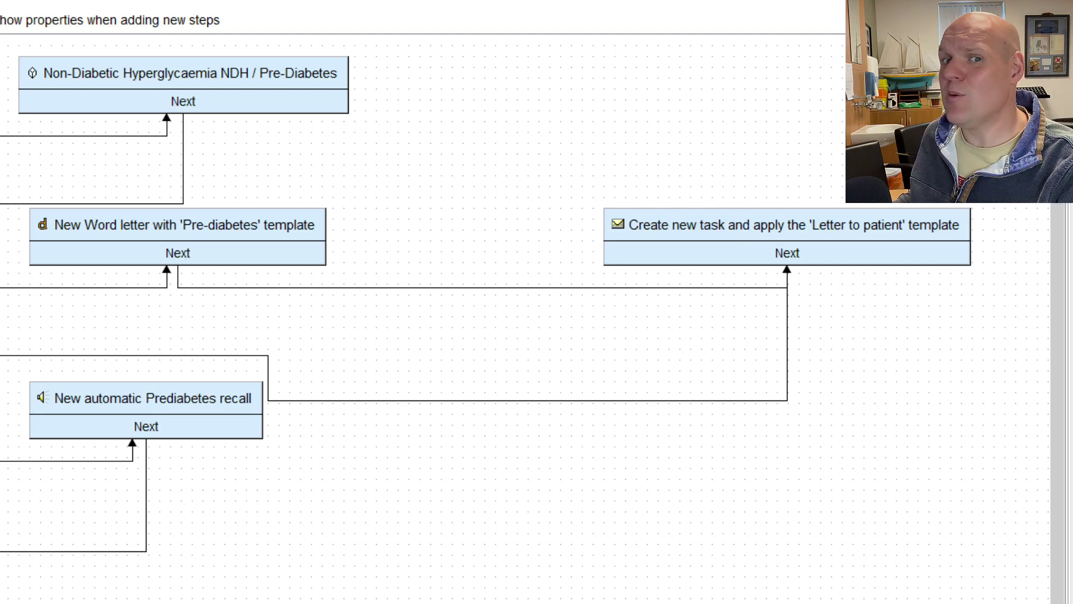
{"action": "left_click", "coordinate": [190, 434]}
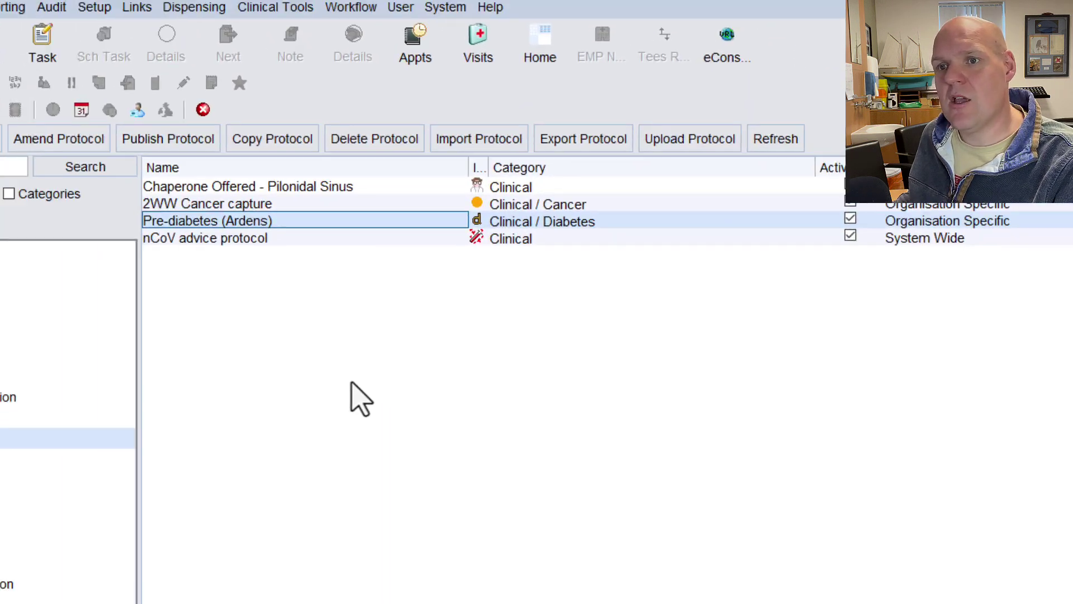
Create a new protocol and look over its trigger and filters, leaving gender blank.
{"action": "left_click", "coordinate": [46, 163]}
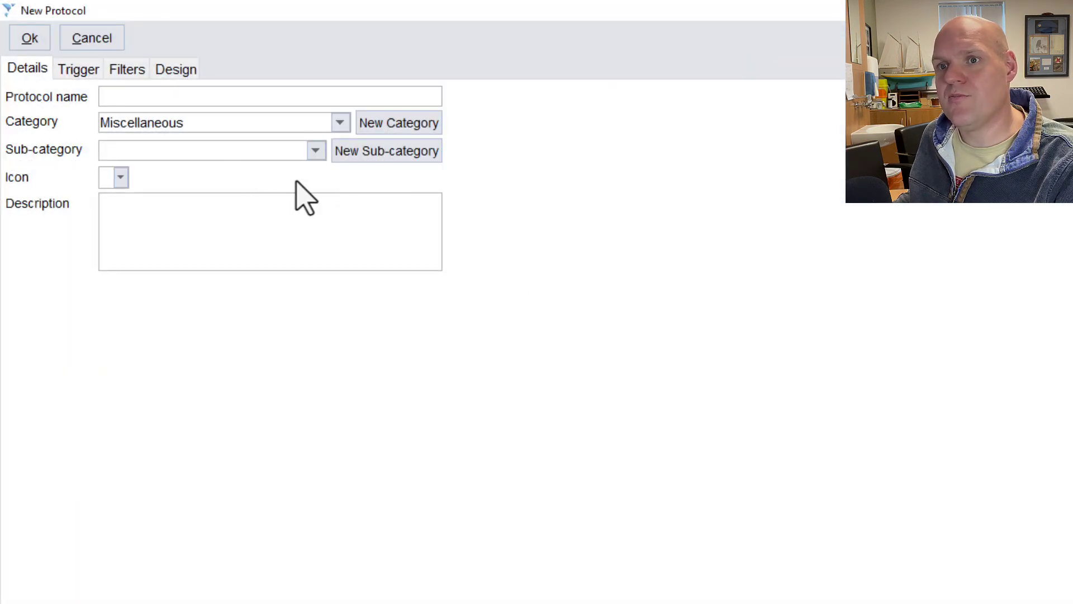
{"action": "left_click", "coordinate": [78, 72]}
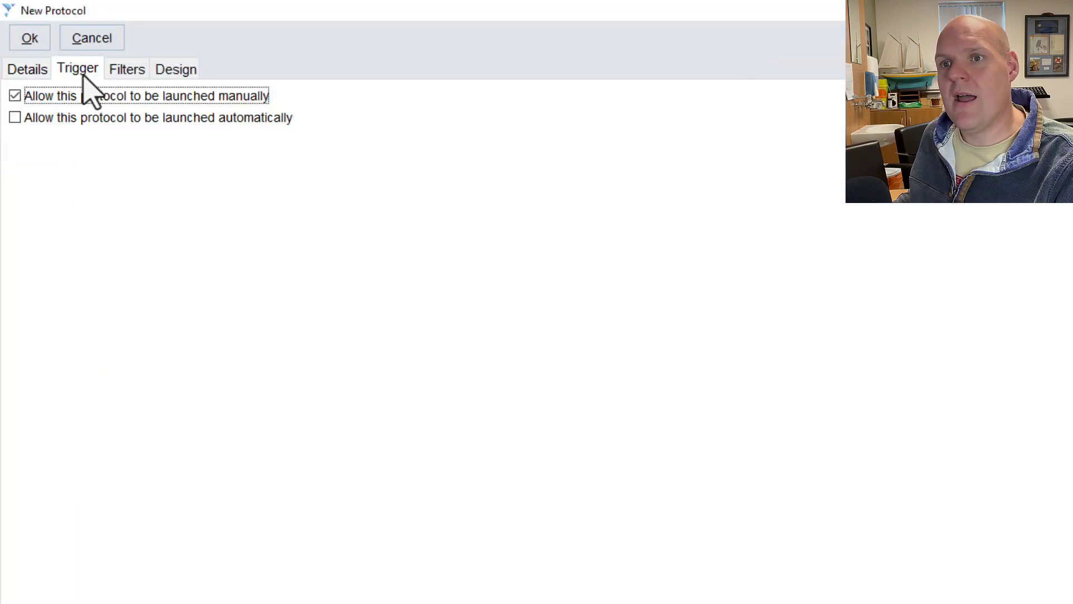
{"action": "left_click", "coordinate": [120, 76]}
{"action": "left_click", "coordinate": [283, 164]}
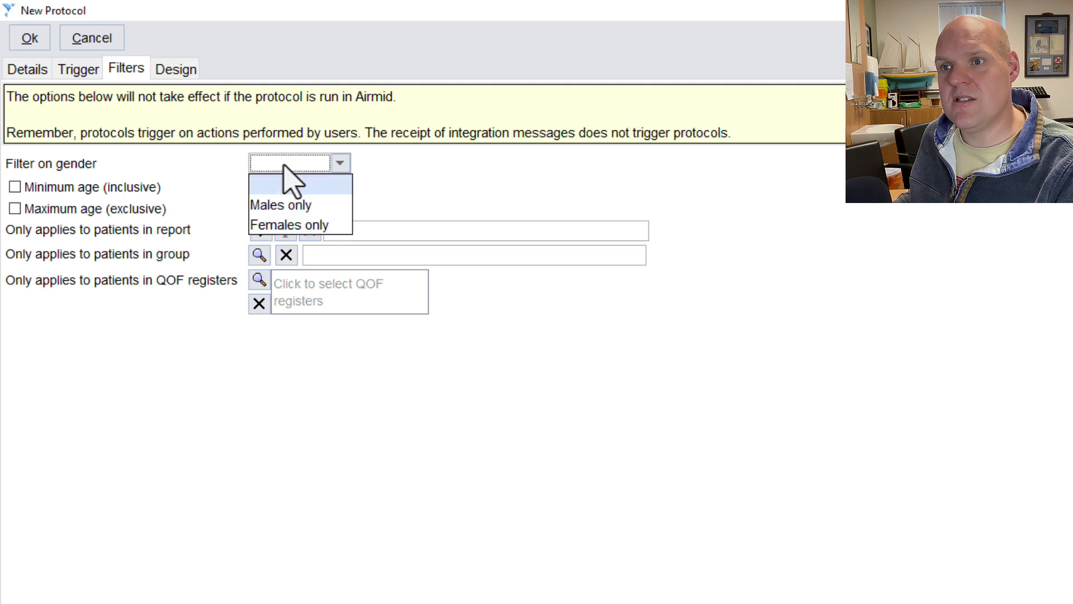
{"action": "left_click", "coordinate": [283, 167]}
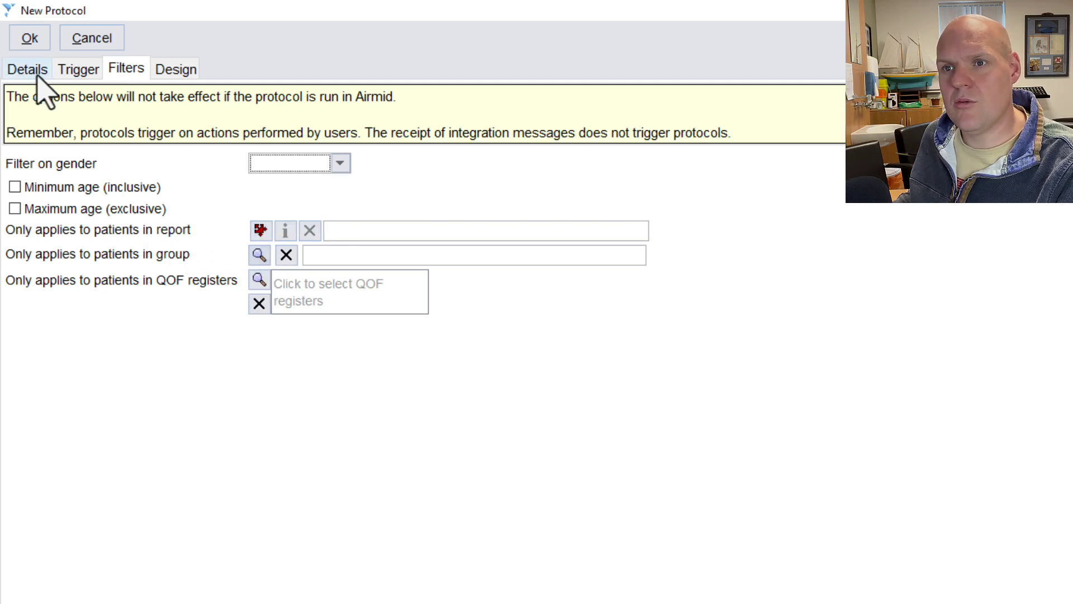
Allow the new protocol to launch automatically, without choosing a trigger event yet.
{"action": "left_click", "coordinate": [78, 71]}
{"action": "left_click", "coordinate": [155, 124]}
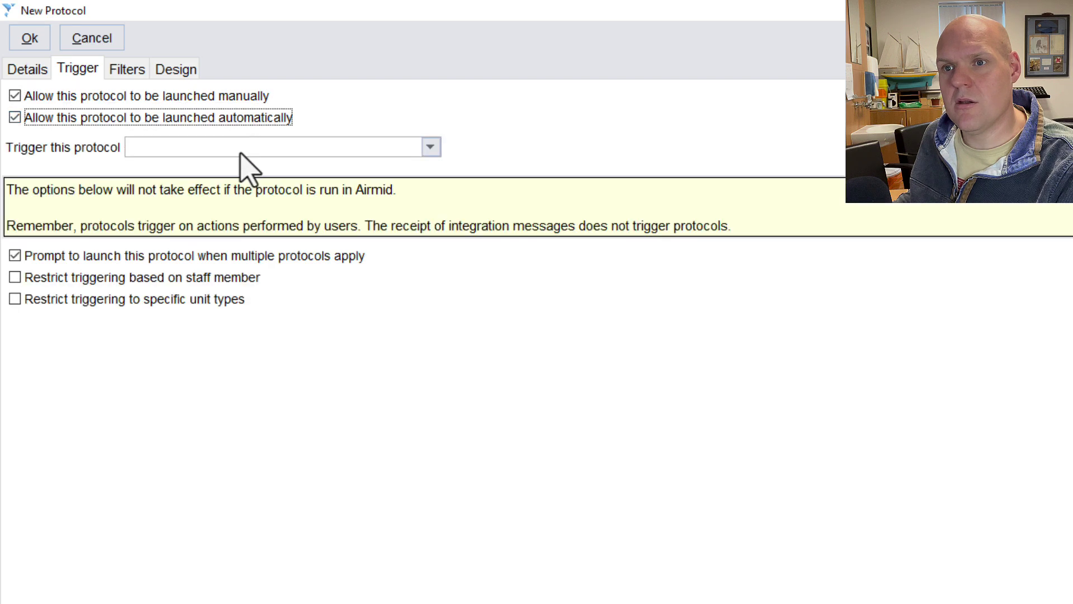
{"action": "left_click", "coordinate": [240, 148]}
{"action": "scroll", "coordinate": [307, 304], "scroll_direction": "down", "scroll_amount": 3}
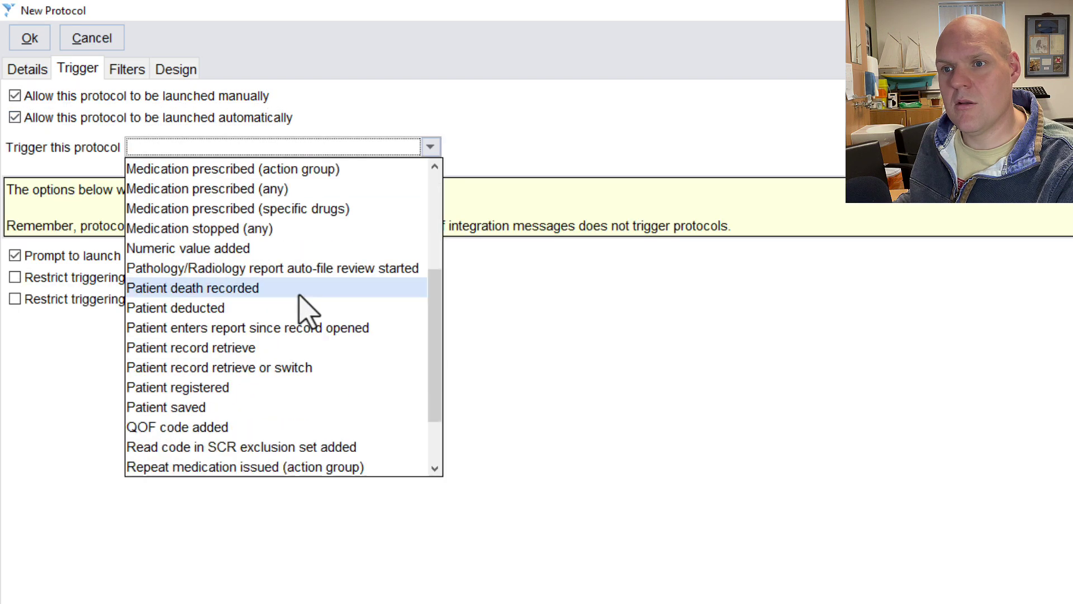
{"action": "left_click", "coordinate": [234, 144]}
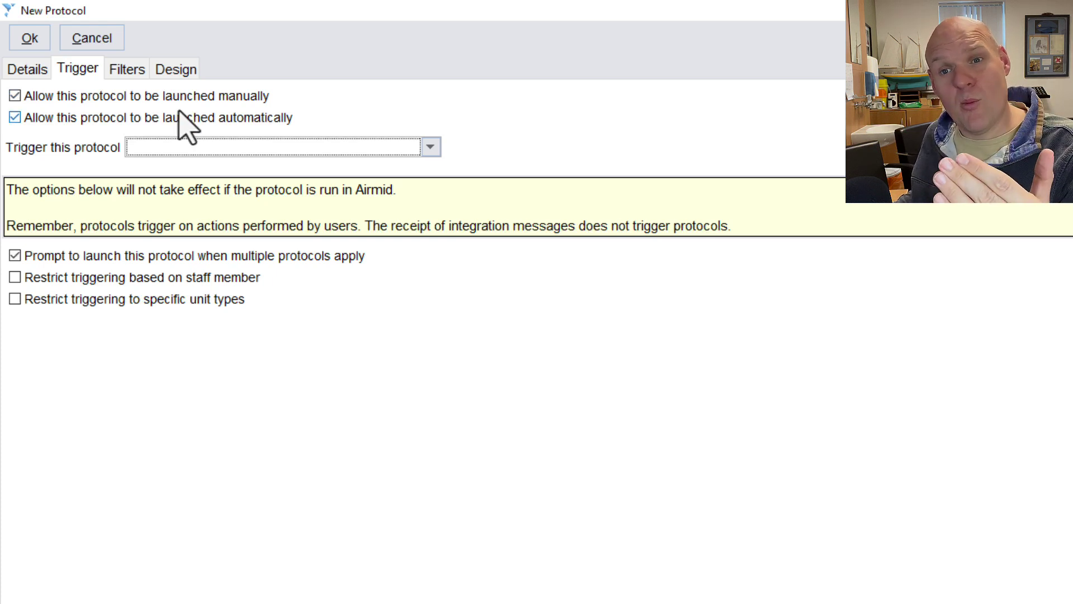
Trigger on Pathology/Radiology report auto-file review started, with an empty code filter and child codes excluded.
{"action": "left_click", "coordinate": [196, 148]}
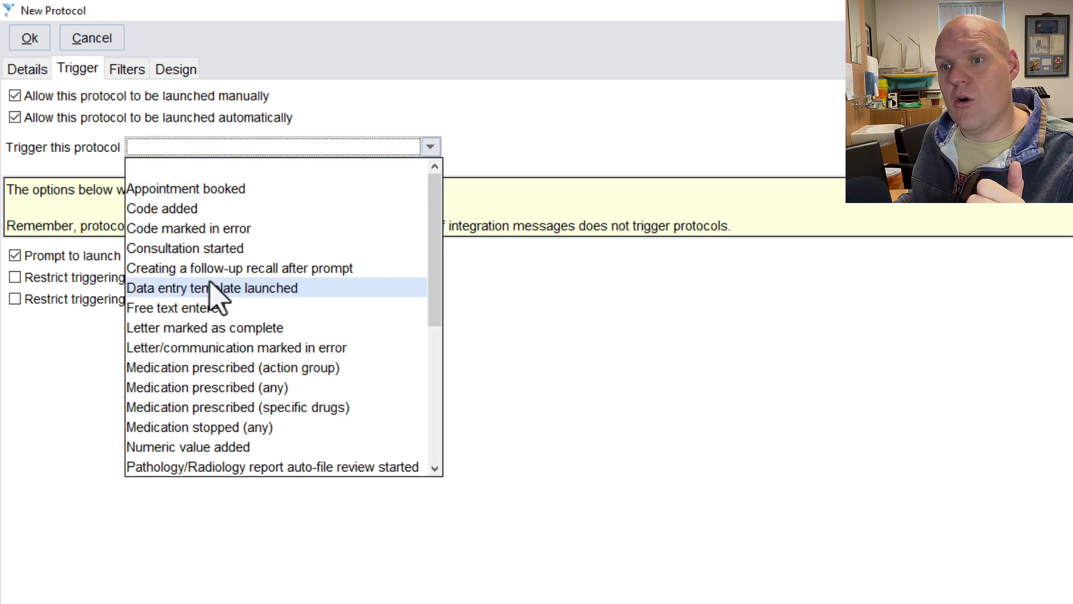
{"action": "scroll", "coordinate": [214, 296], "scroll_direction": "down", "scroll_amount": 5}
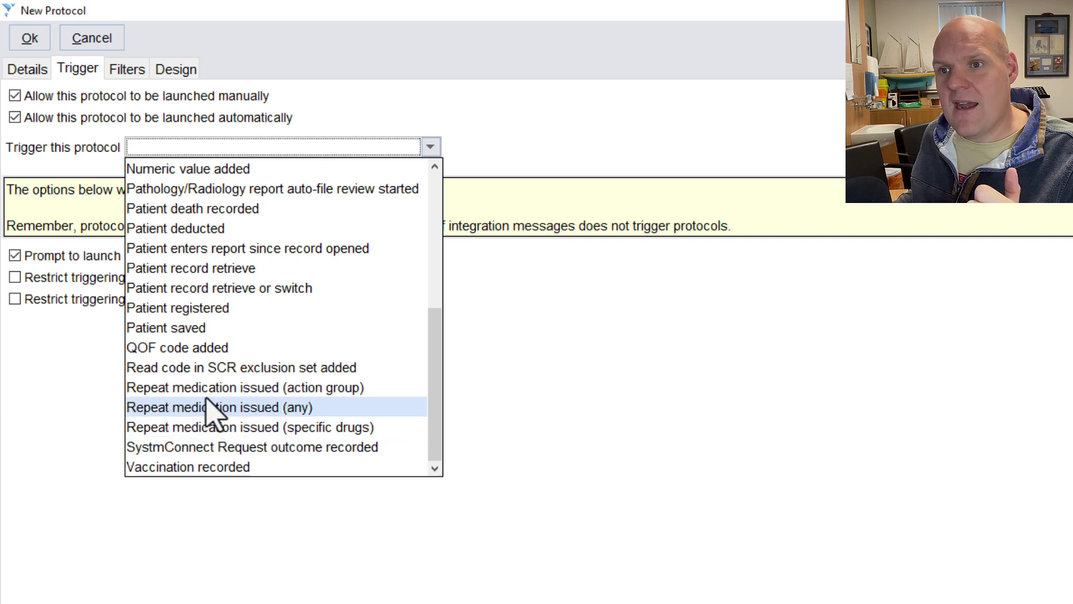
{"action": "left_click", "coordinate": [230, 190]}
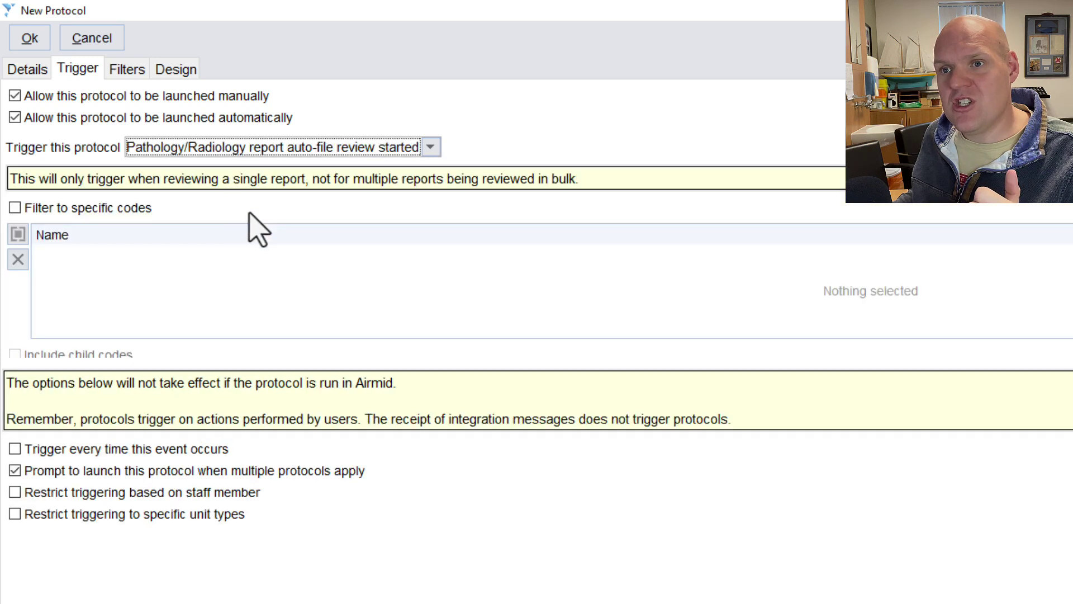
{"action": "left_click", "coordinate": [56, 211]}
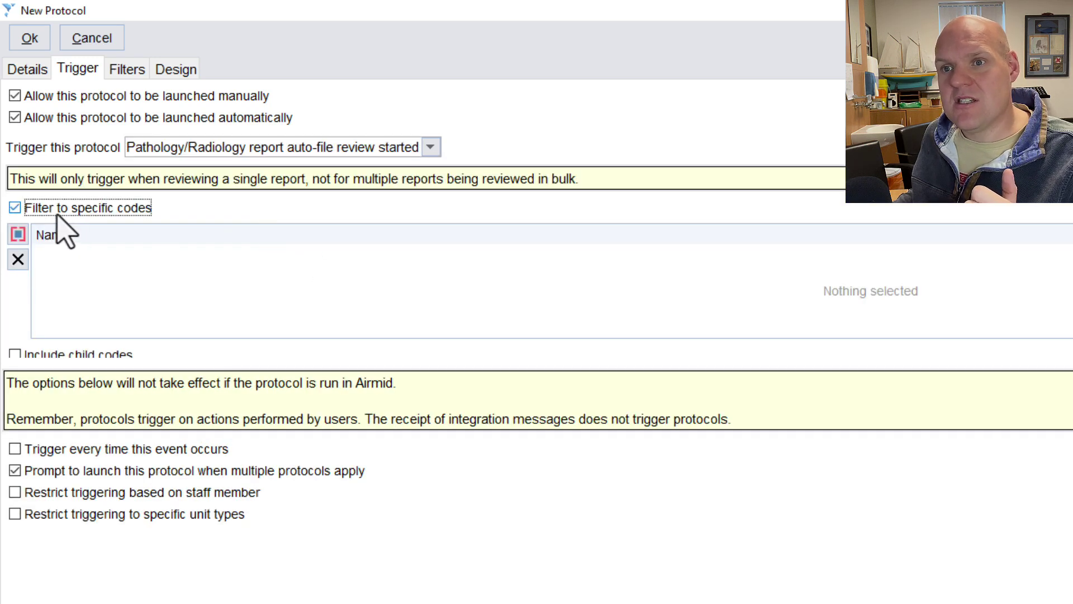
{"action": "left_click", "coordinate": [18, 240]}
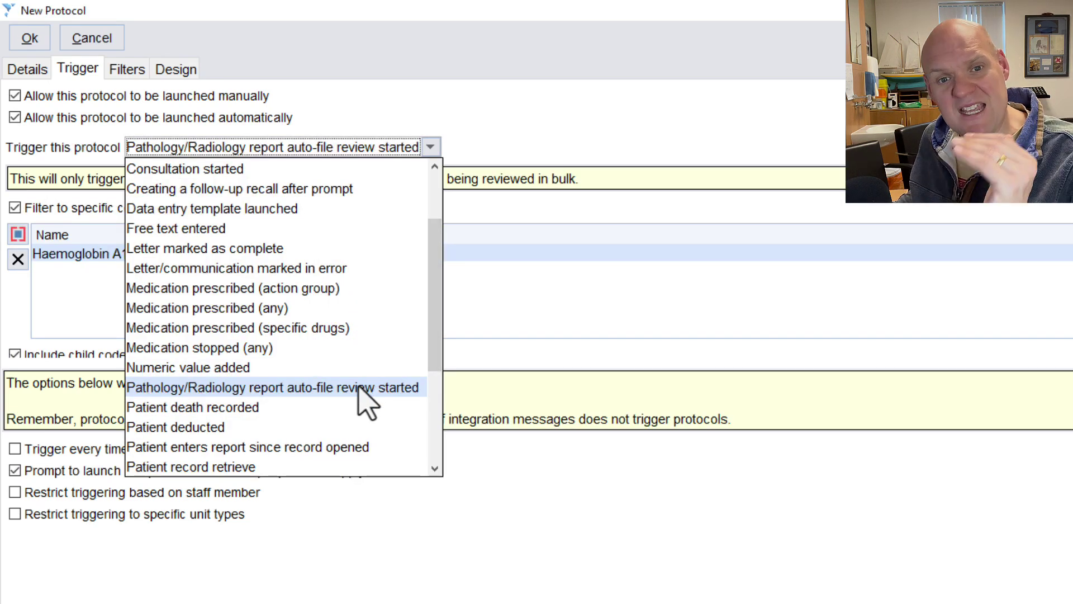
{"action": "left_click", "coordinate": [359, 387]}
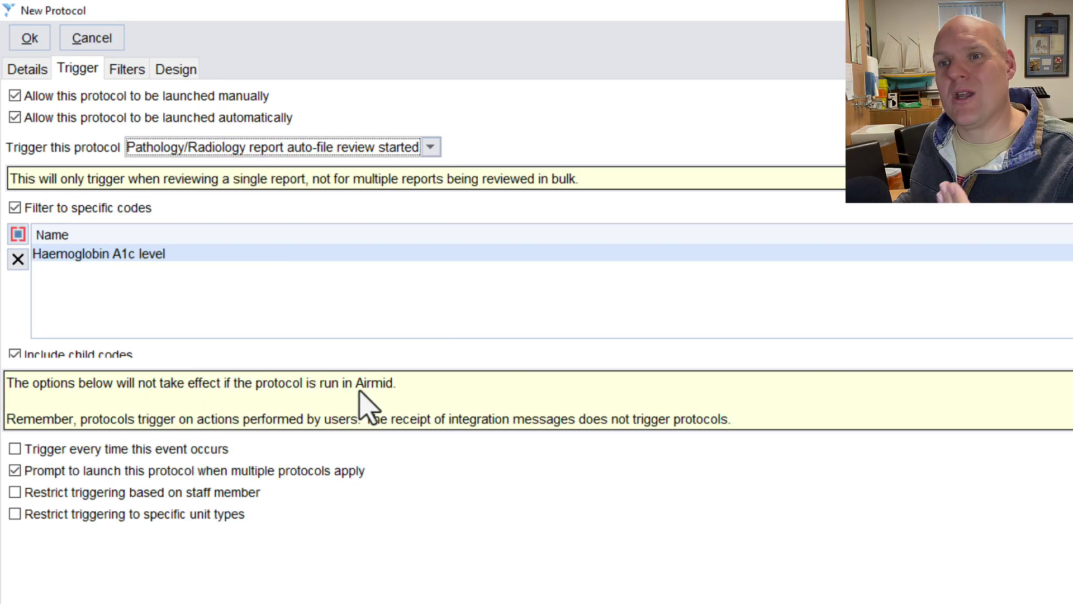
{"action": "left_click", "coordinate": [17, 258]}
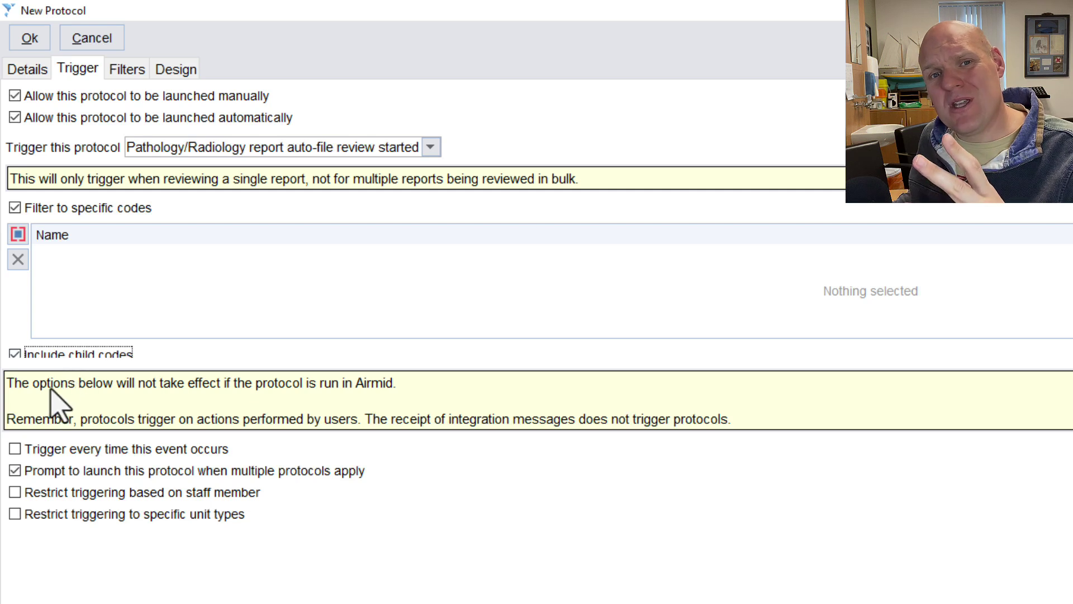
{"action": "left_click", "coordinate": [59, 355]}
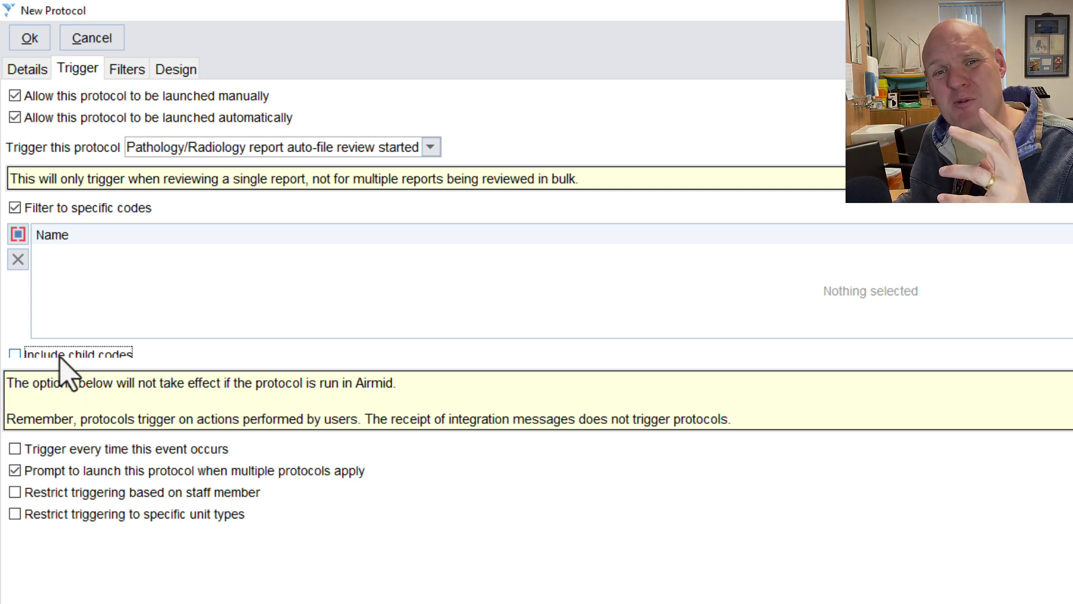